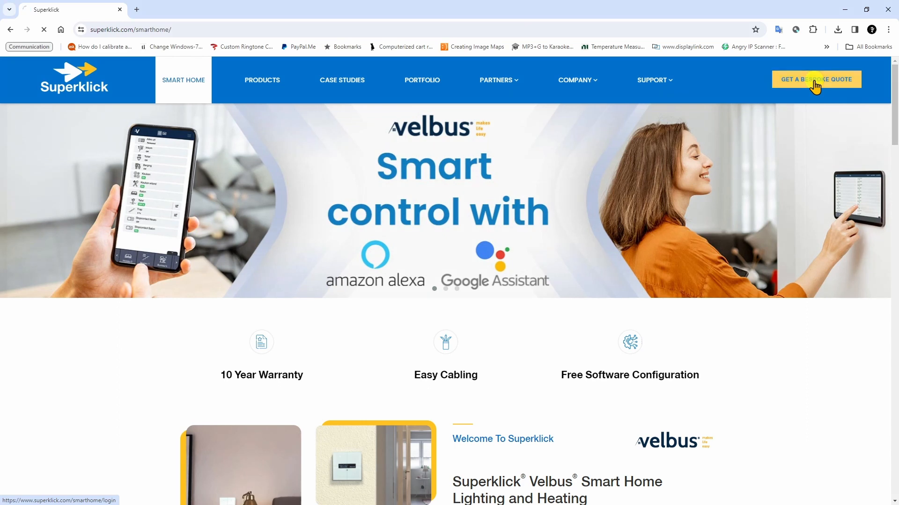
# View the quote portal's registration form, return to the login form and log in with the prefilled credentials
pyautogui.press('F11')
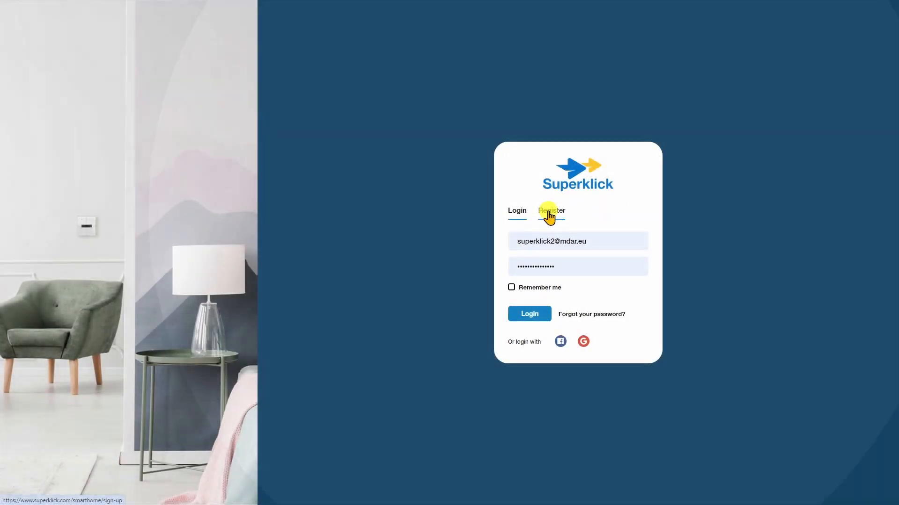
pyautogui.click(548, 214)
pyautogui.click(569, 210)
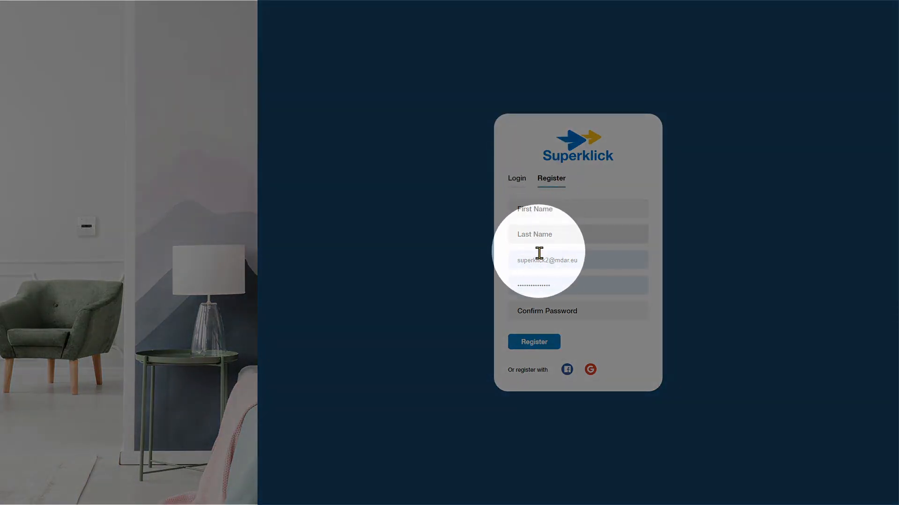
pyautogui.click(515, 180)
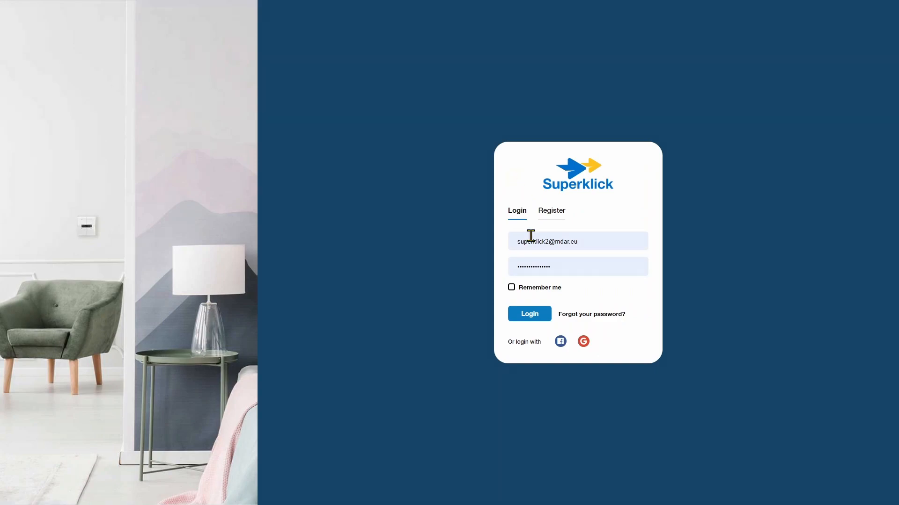
pyautogui.click(530, 316)
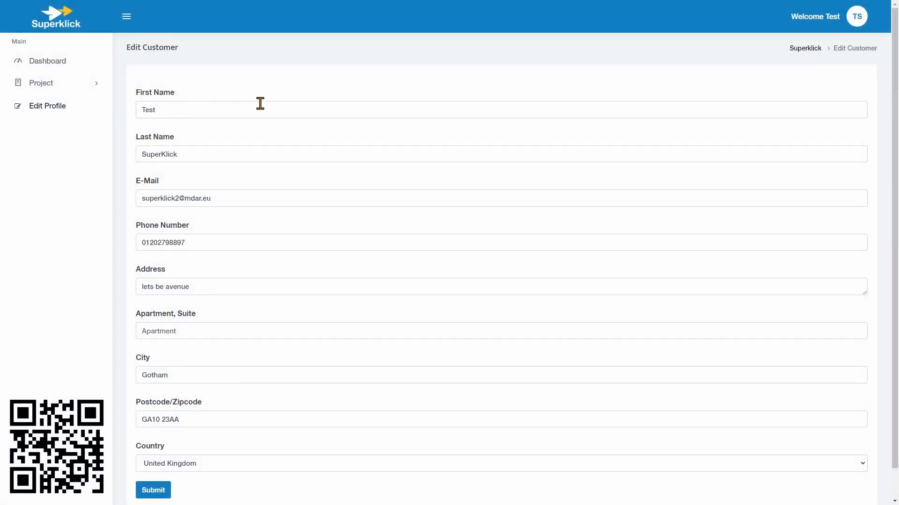
# Open the existing project Video Example 1 for editing and review its rooms, circuits, heating components and baseline hardware
pyautogui.scroll(-2, 261, 104)
pyautogui.scroll(2, 257, 105)
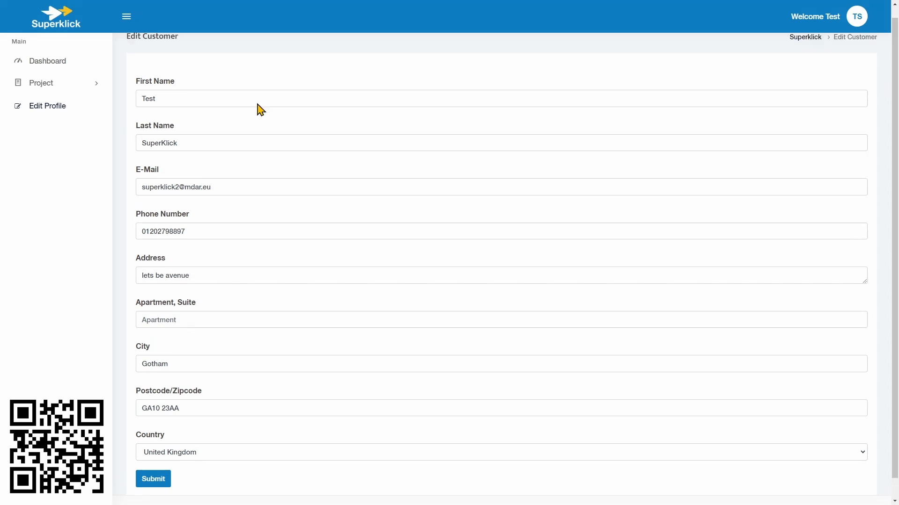
pyautogui.click(50, 88)
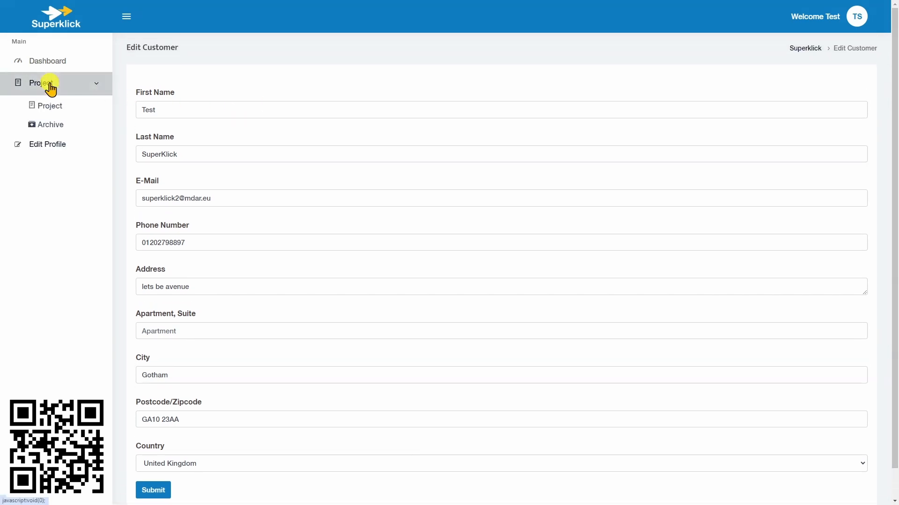
pyautogui.click(48, 111)
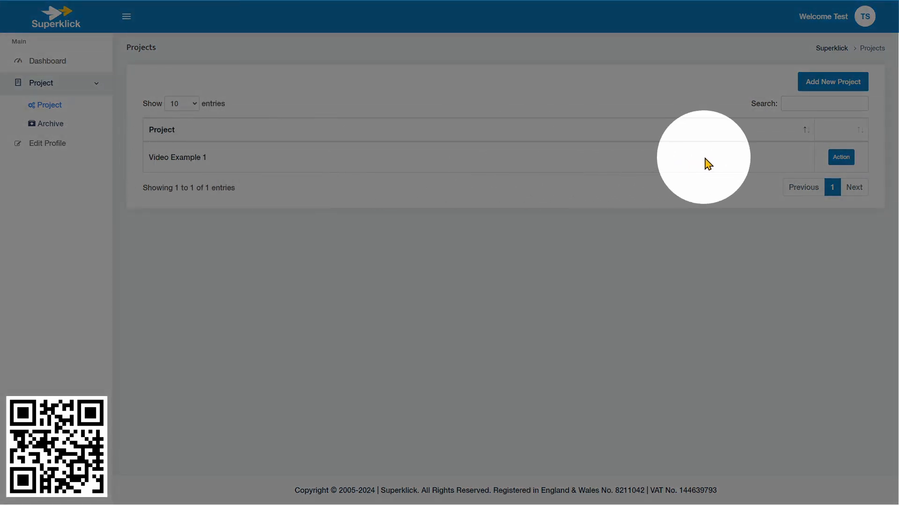
pyautogui.click(841, 158)
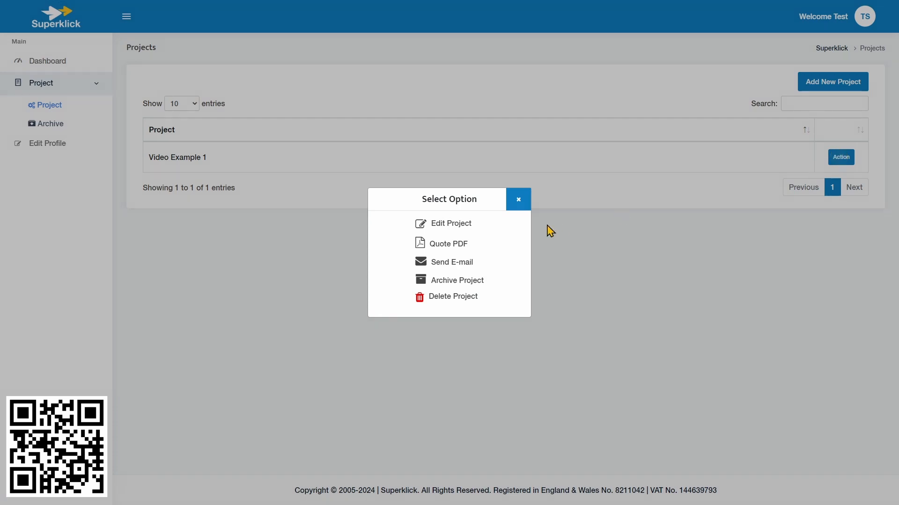
pyautogui.click(458, 228)
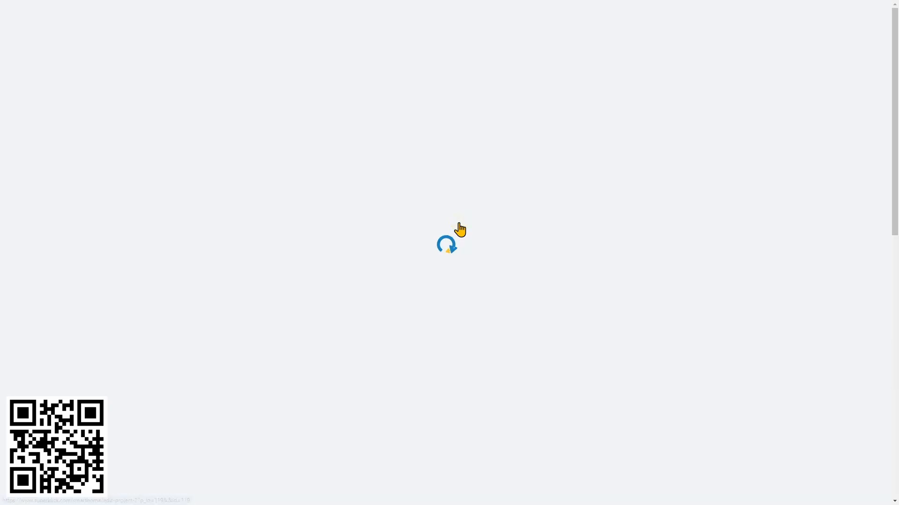
pyautogui.scroll(-5, 500, 238)
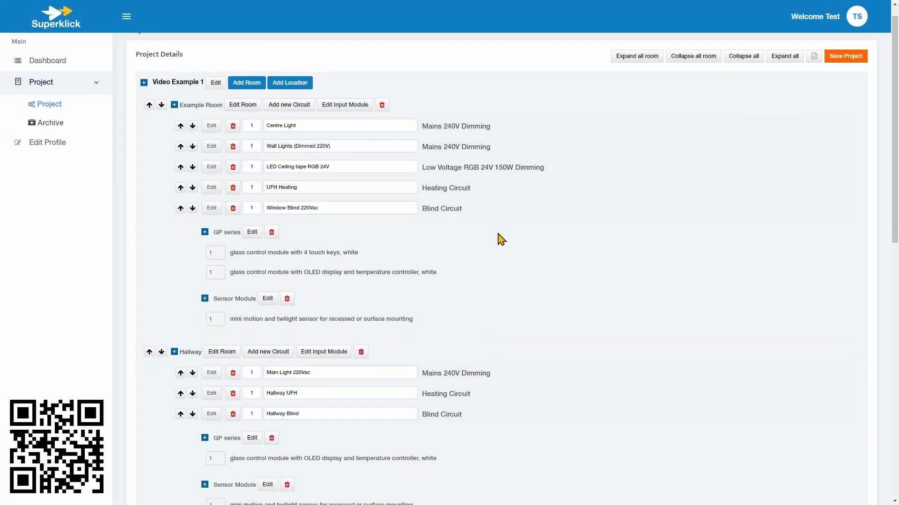
pyautogui.scroll(-4, 501, 238)
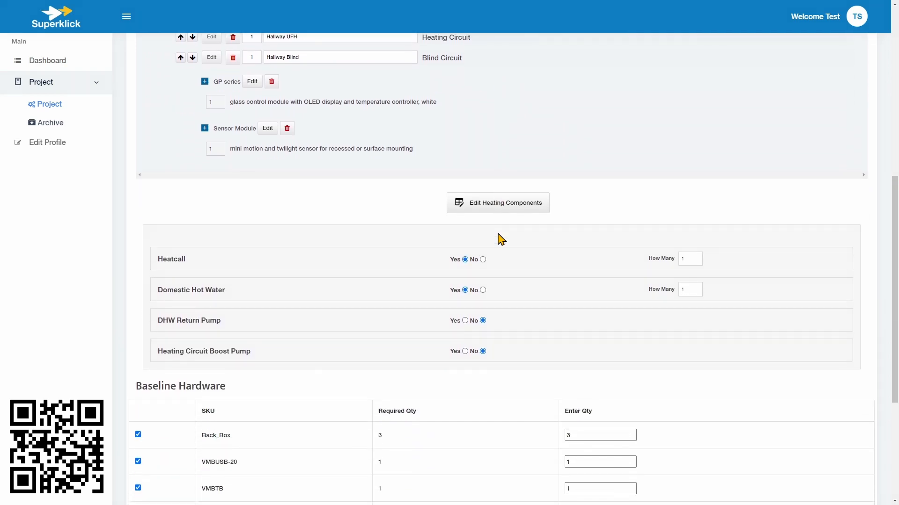
pyautogui.scroll(8, 501, 239)
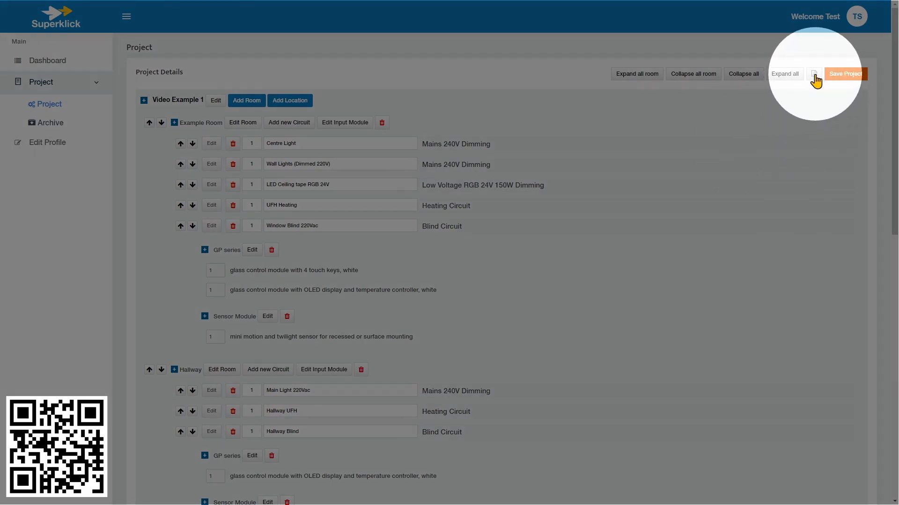
# Open the project's PDF quotation at 175% zoom and read through its price list, project details and panel location tables
pyautogui.click(814, 75)
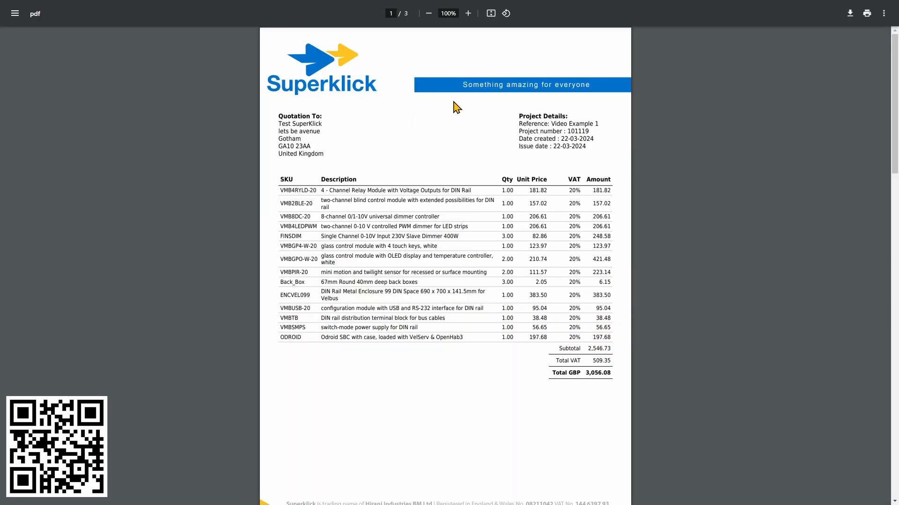
pyautogui.click(470, 12)
pyautogui.click(470, 12)
pyautogui.click(469, 13)
pyautogui.click(470, 13)
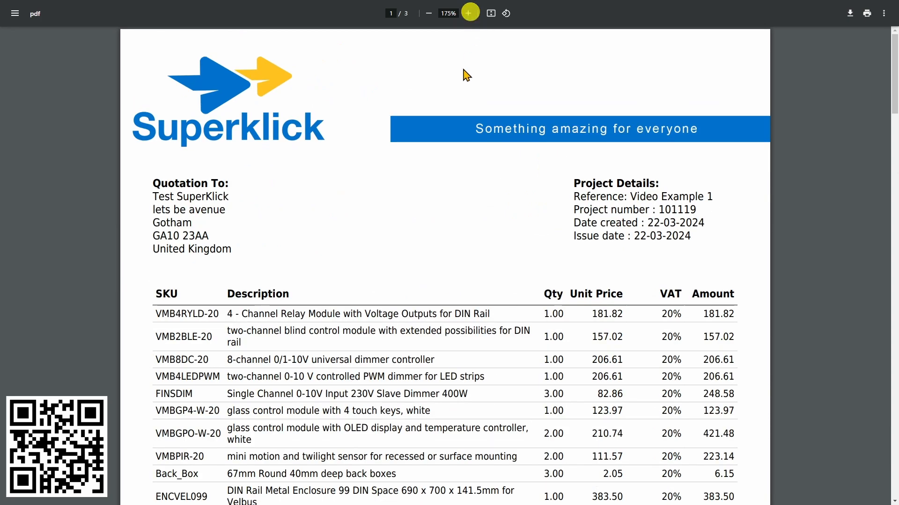
pyautogui.scroll(-5, 477, 107)
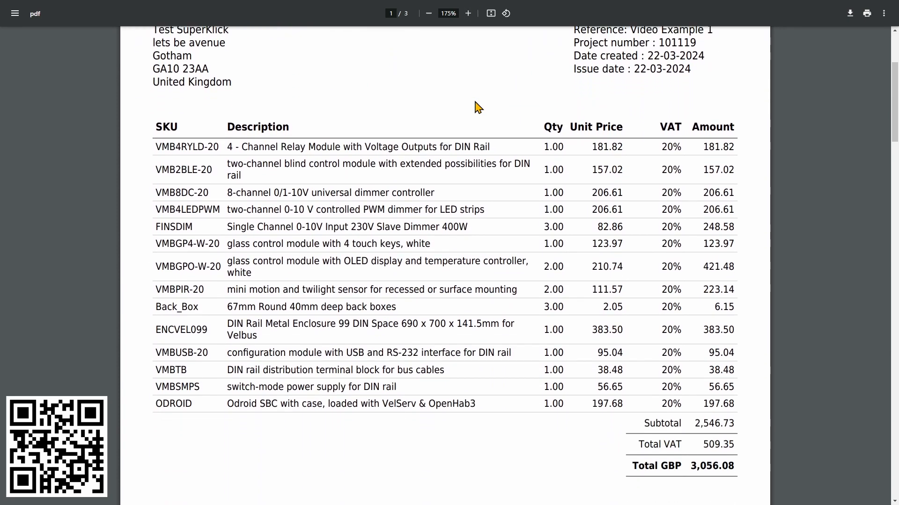
pyautogui.scroll(-14, 477, 107)
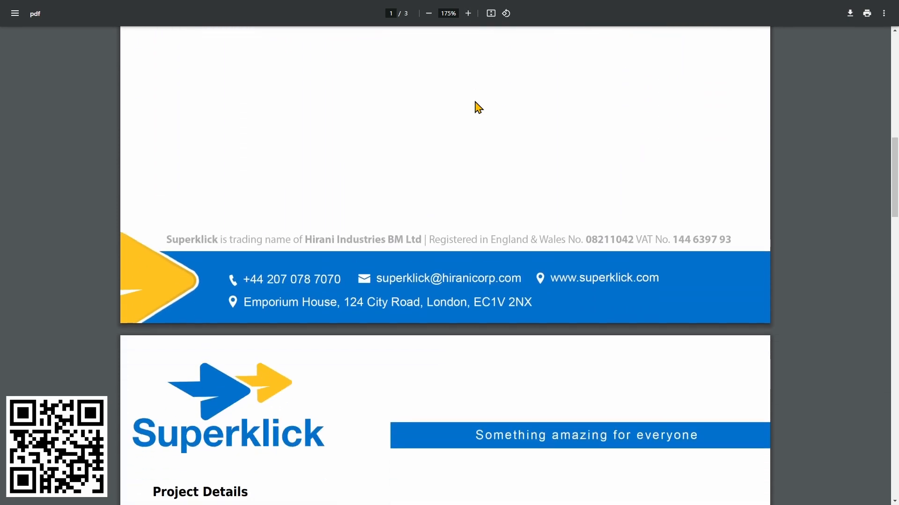
pyautogui.scroll(-7, 478, 106)
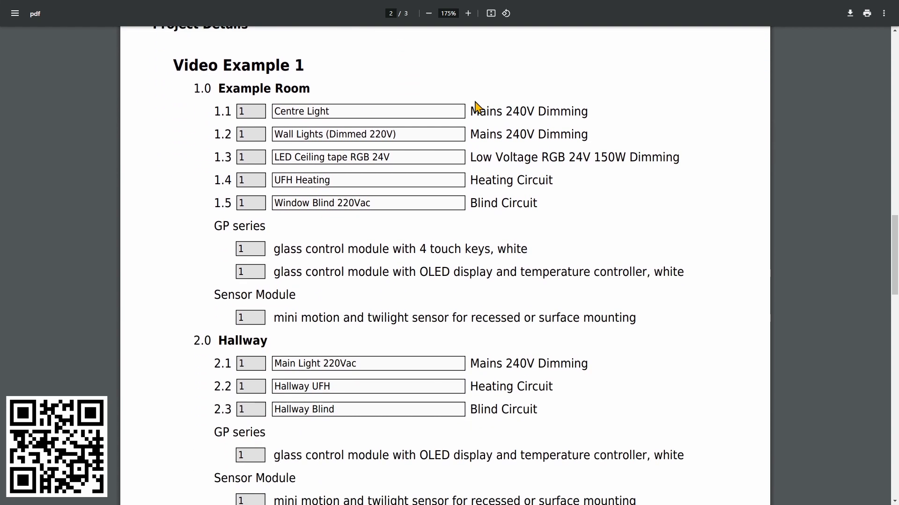
pyautogui.scroll(-7, 477, 106)
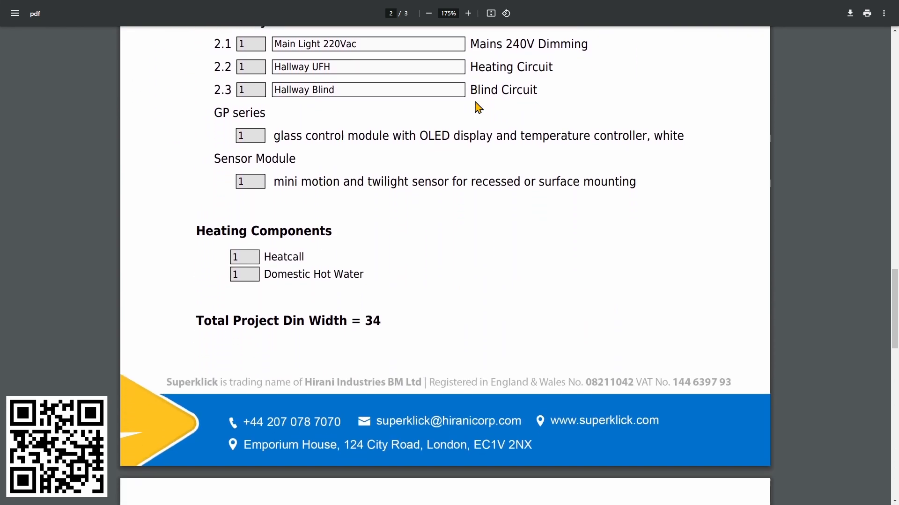
pyautogui.scroll(-9, 478, 106)
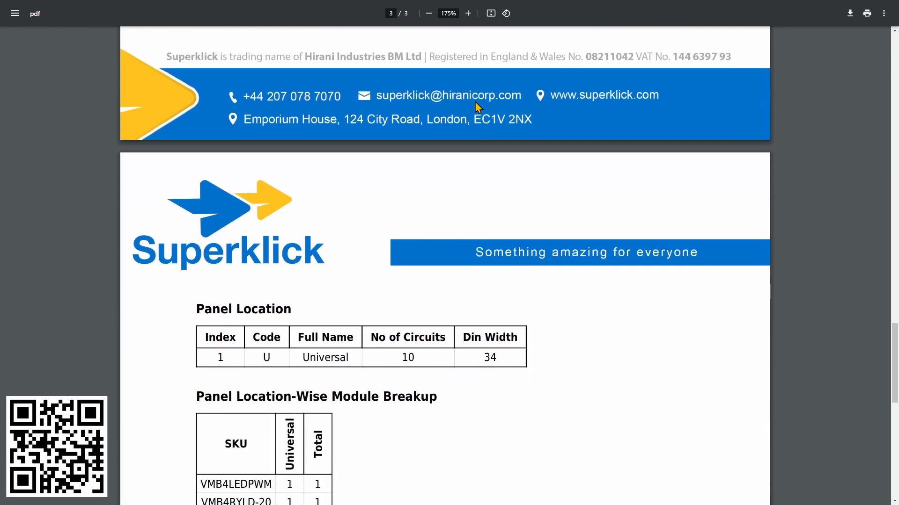
pyautogui.scroll(-3, 477, 107)
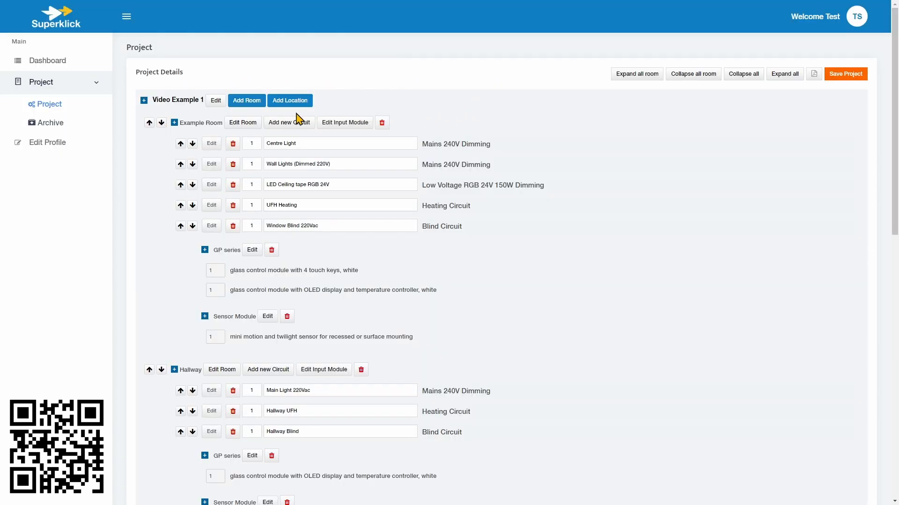
# Create and save a new project named Video Example 2 from the project list
pyautogui.click(52, 109)
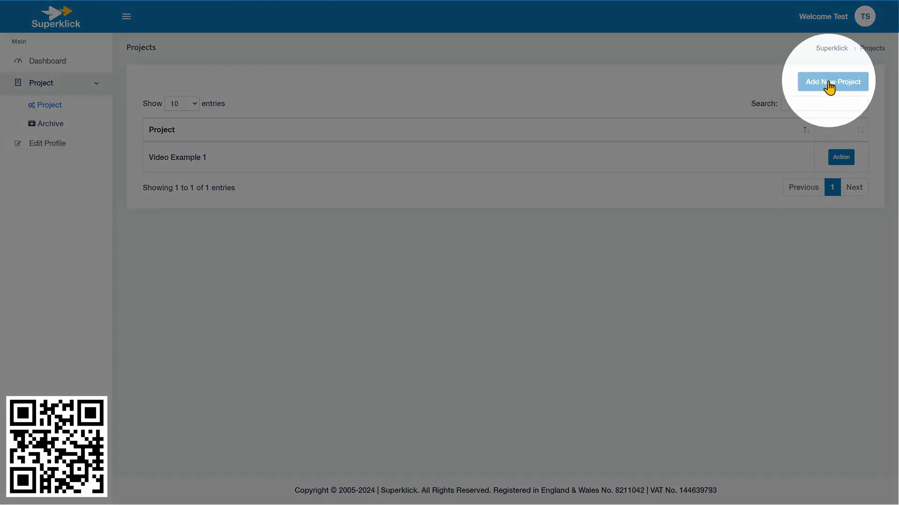
pyautogui.click(829, 87)
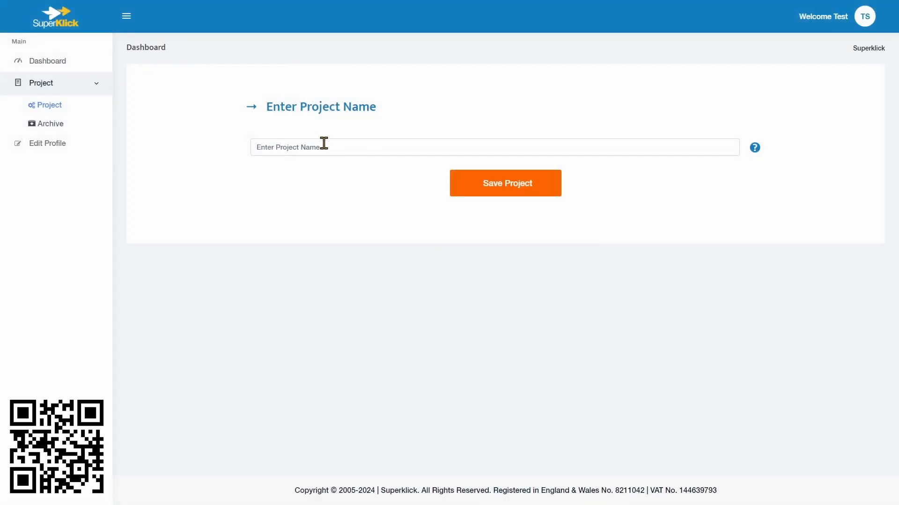
pyautogui.click(323, 147)
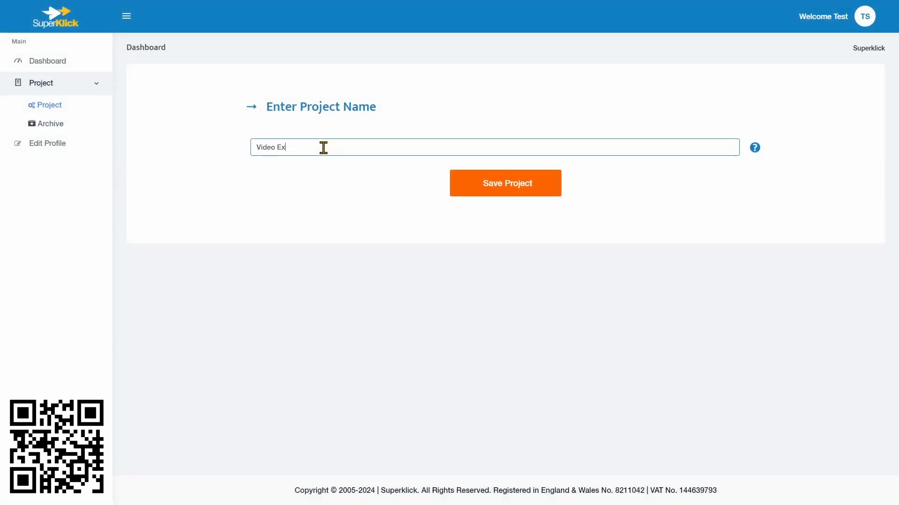
pyautogui.write('Video Example 2')
pyautogui.click(495, 194)
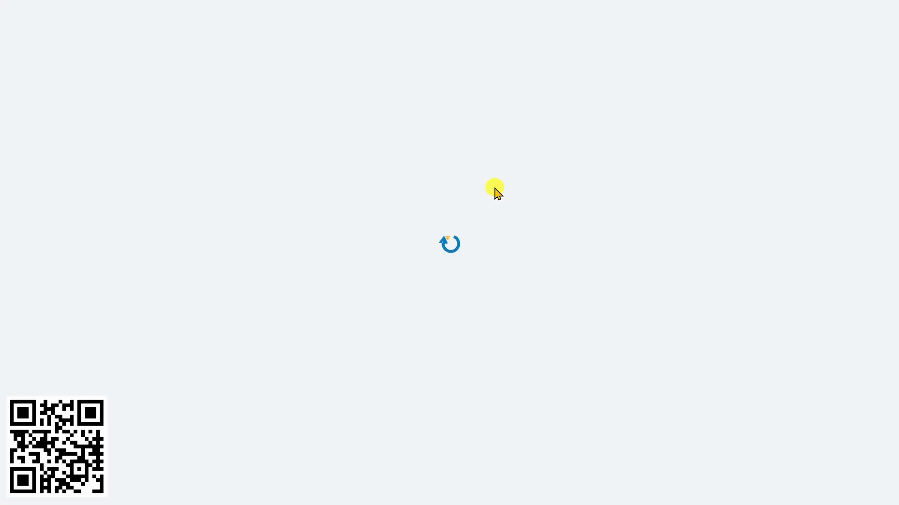
pyautogui.click(387, 214)
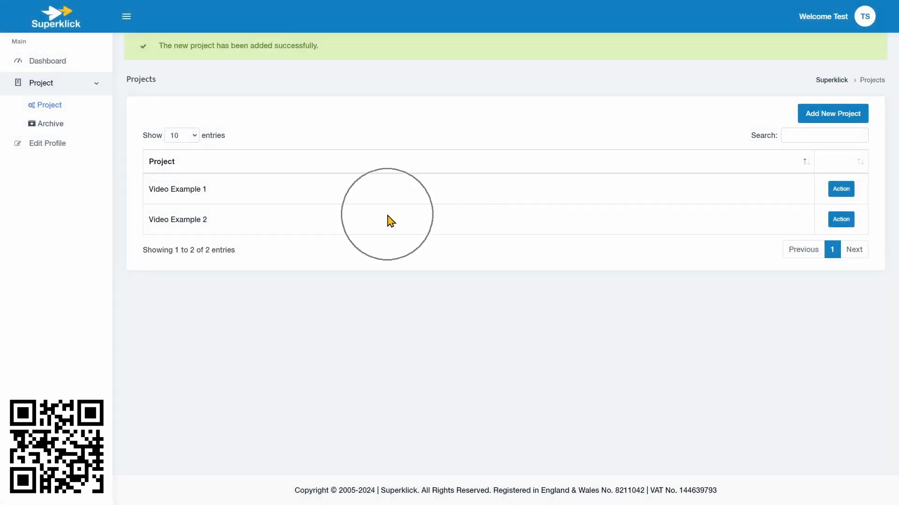
# Open the project Video Example 2 for editing from its action options
pyautogui.click(778, 218)
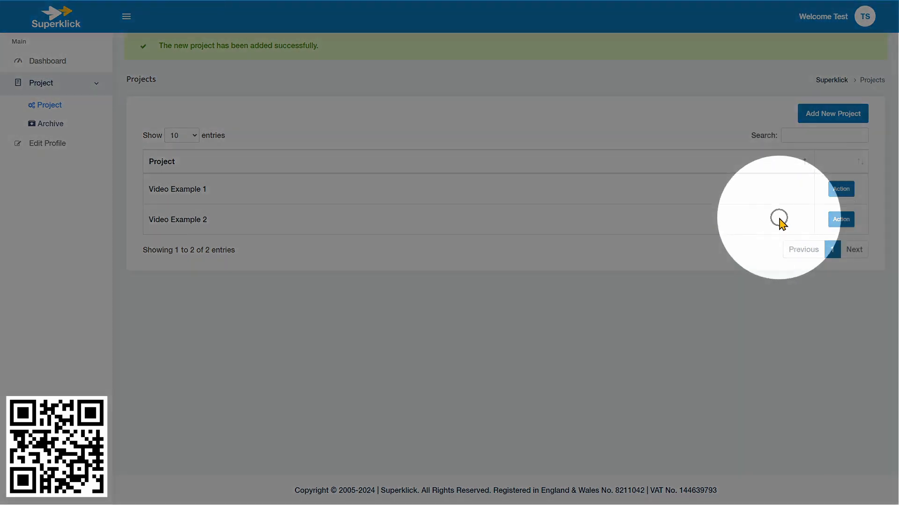
pyautogui.click(839, 219)
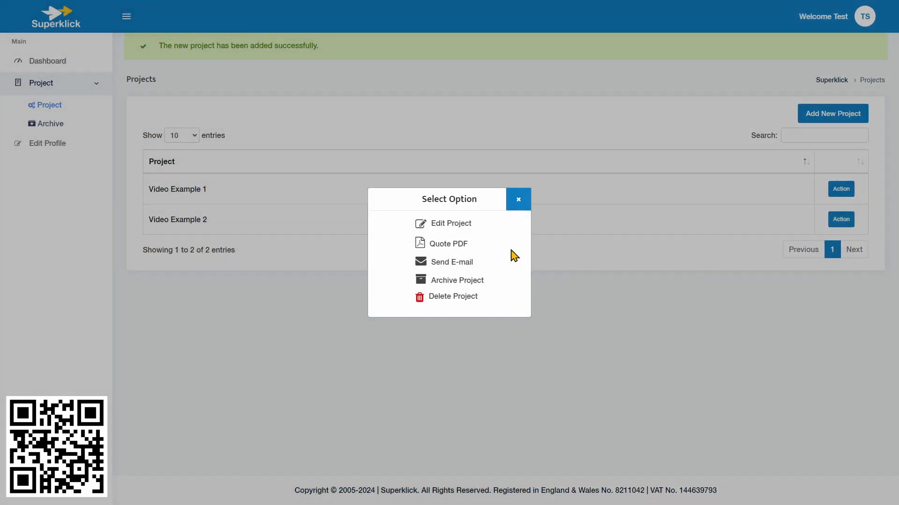
pyautogui.click(441, 225)
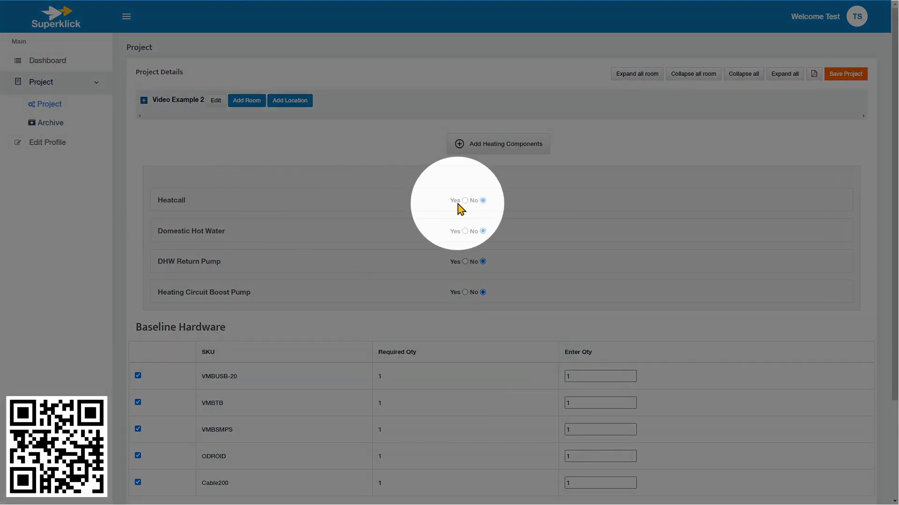
# Set Heatcall and Domestic Hot Water to Yes in the heating components, and look over the baseline hardware and enclosure sections
pyautogui.click(465, 201)
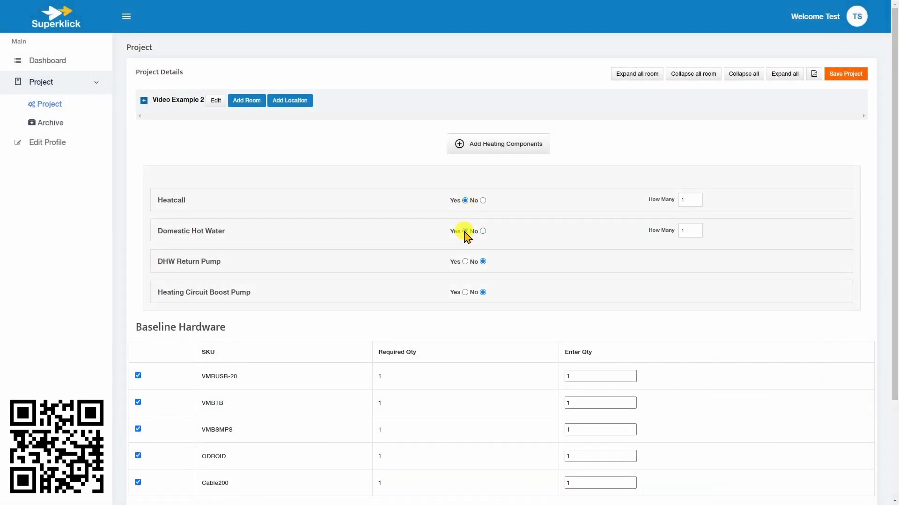
pyautogui.press('ctrl')
pyautogui.press('ctrl')
pyautogui.scroll(-3, 393, 290)
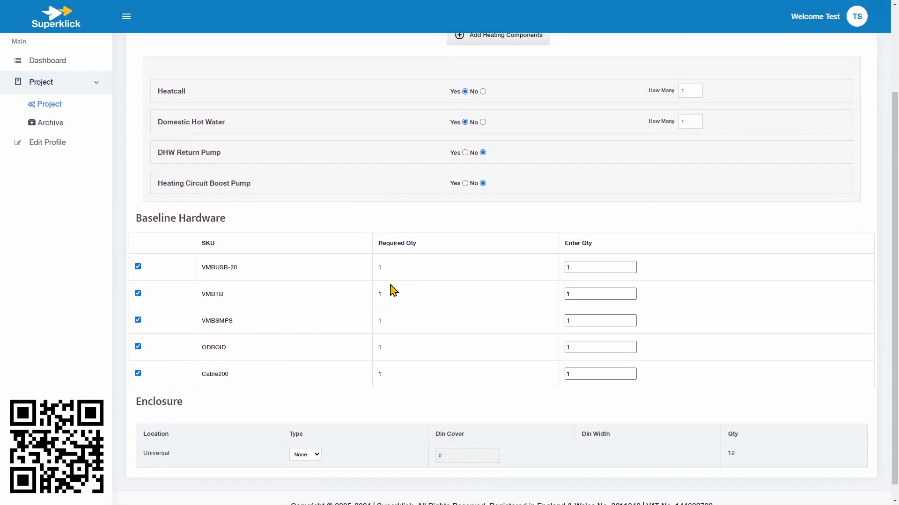
pyautogui.scroll(1, 444, 436)
pyautogui.scroll(2, 443, 436)
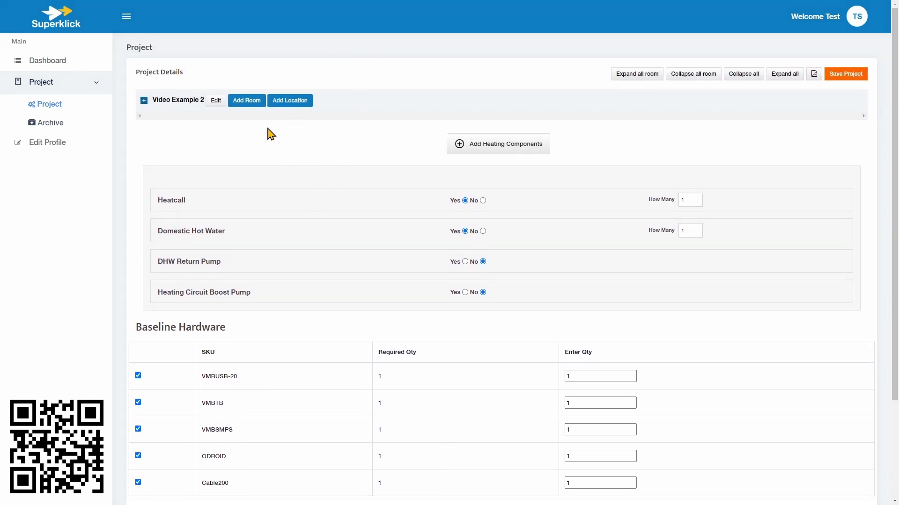
# Add a room to Video Example 2 using the preset name Living Room and save it
pyautogui.click(250, 104)
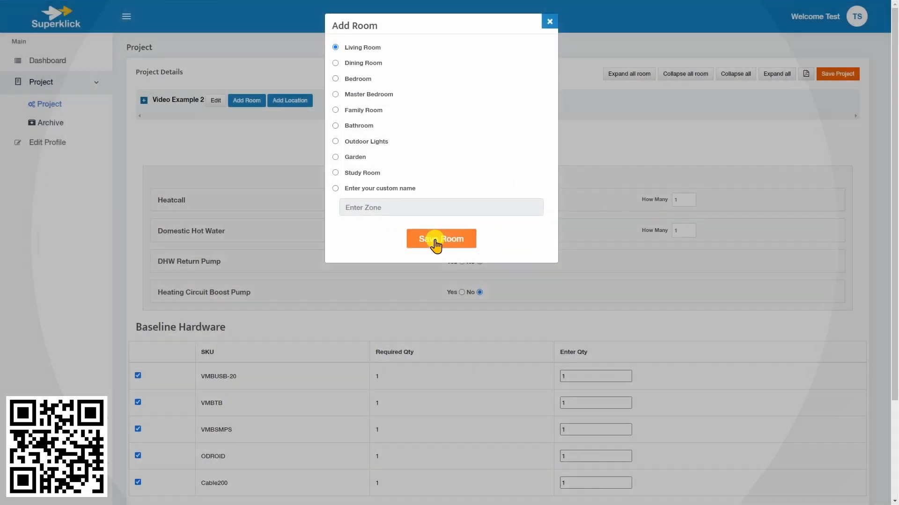
pyautogui.click(433, 241)
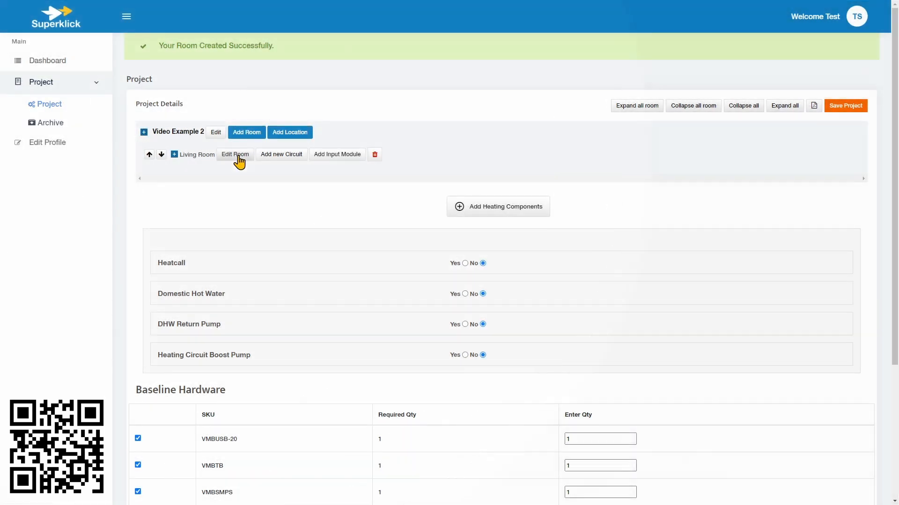
# Add a lighting circuit named Ceiling Light 220Vac to the Living Room with Switch On/Off enabled, and save it
pyautogui.click(280, 156)
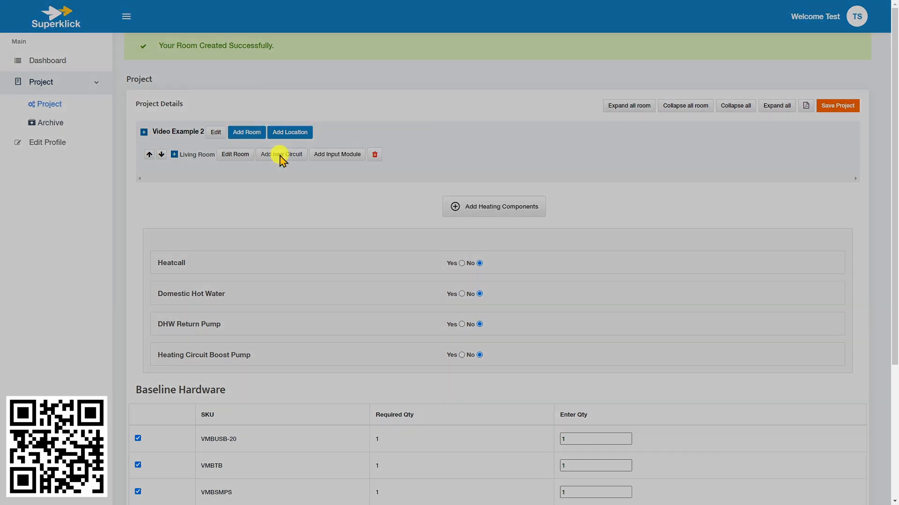
pyautogui.click(383, 67)
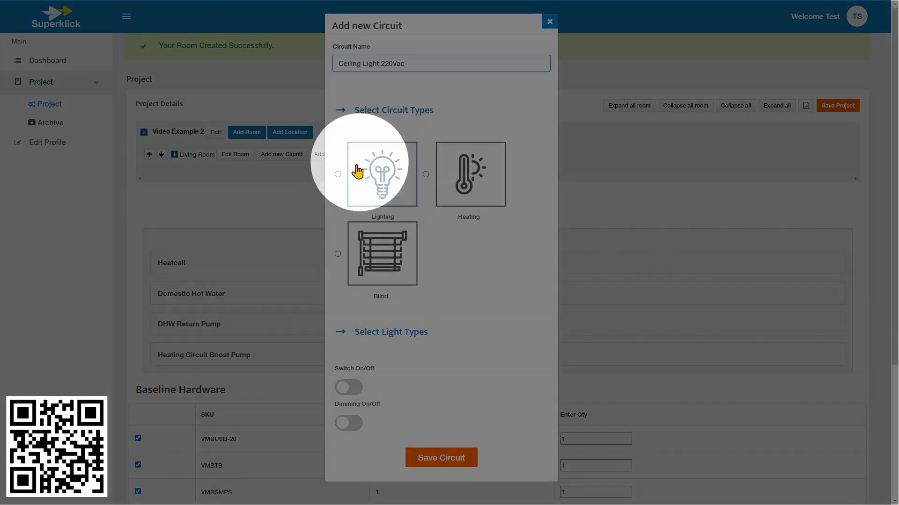
pyautogui.click(337, 174)
pyautogui.click(372, 312)
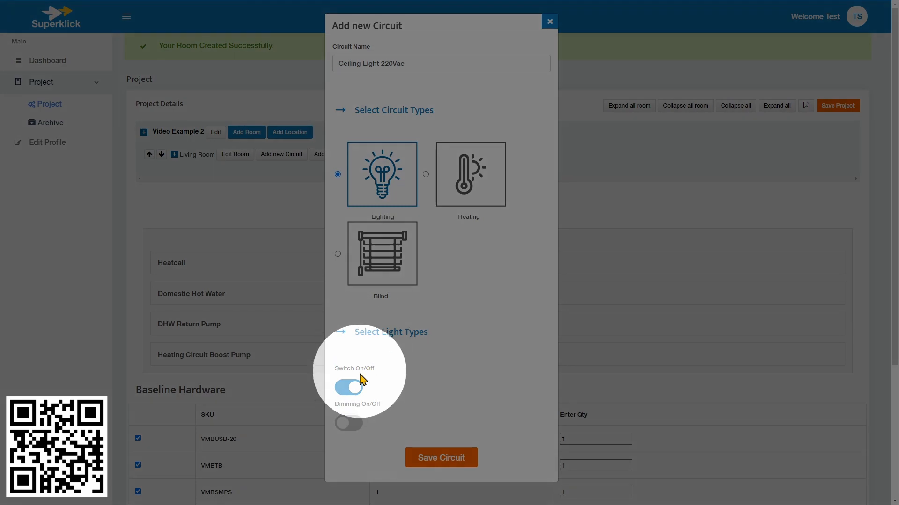
pyautogui.click(349, 387)
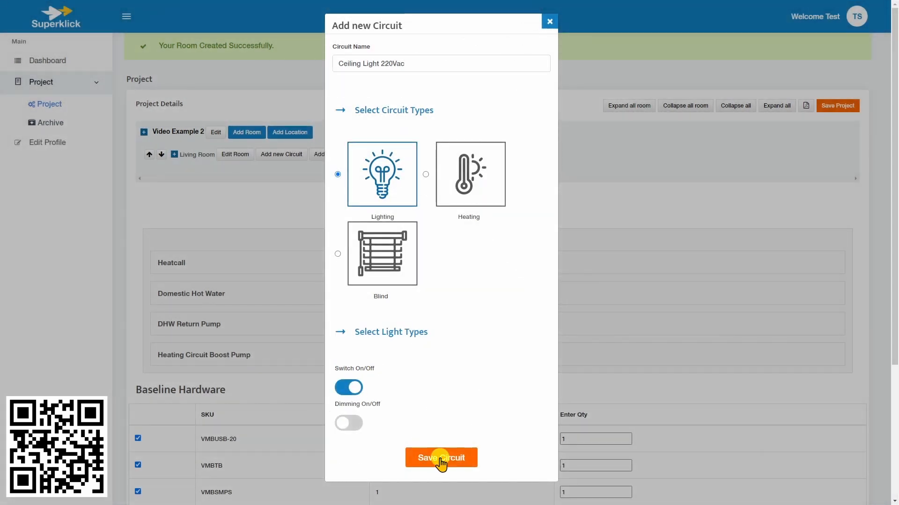
pyautogui.click(441, 458)
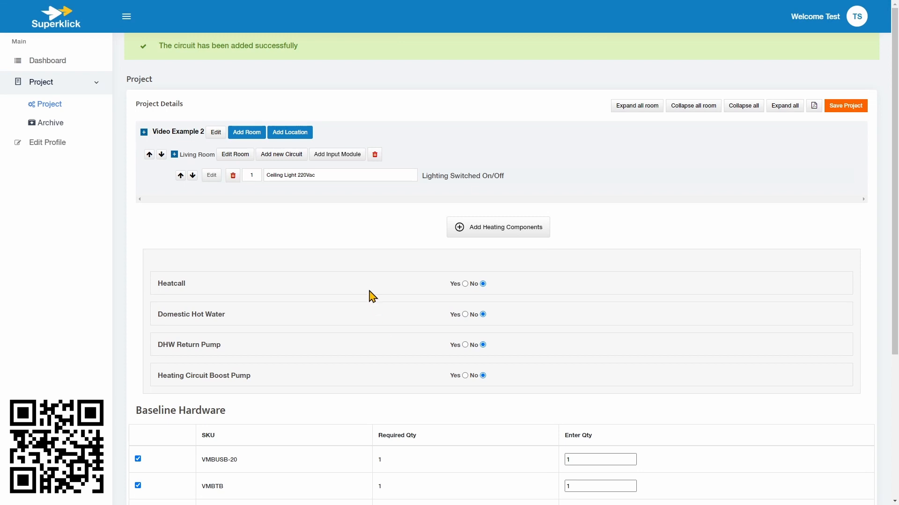
# Add a second switched on/off lighting circuit to the Living Room, named Wall Light, and save it
pyautogui.click(281, 155)
pyautogui.click(386, 61)
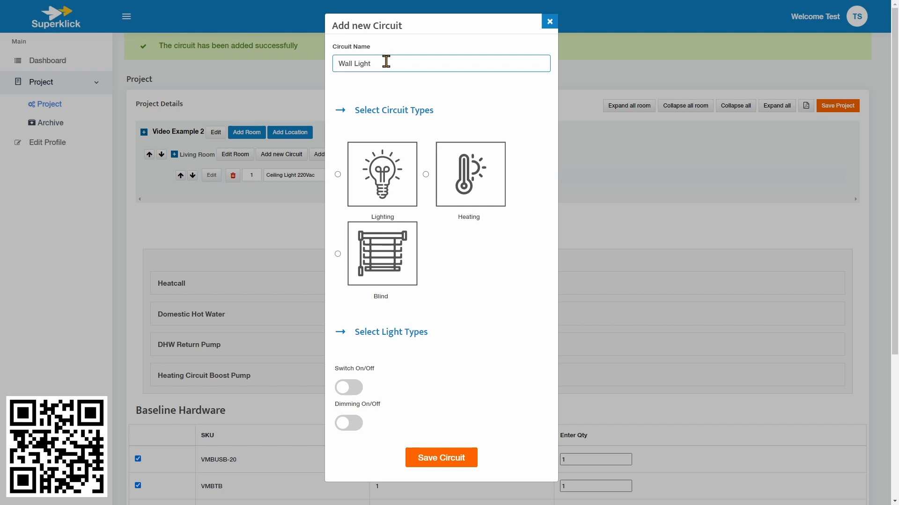
pyautogui.click(337, 175)
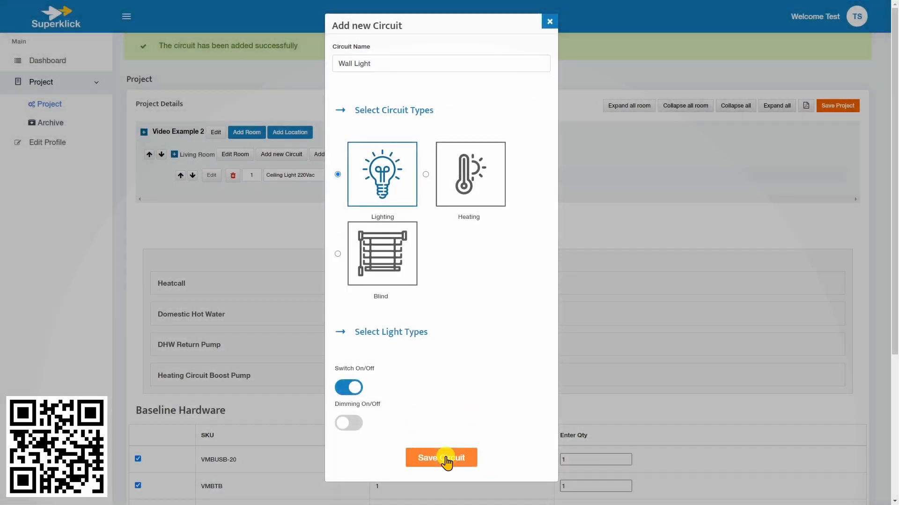
pyautogui.click(445, 459)
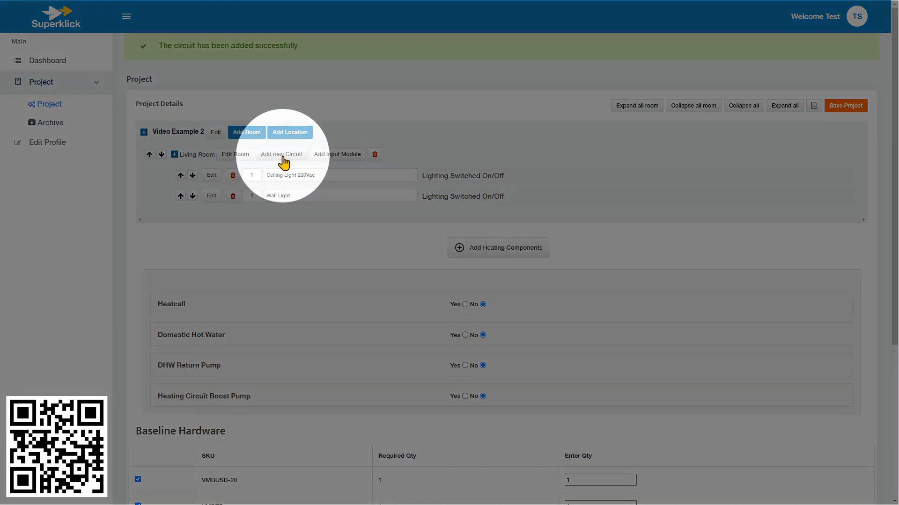
# Add a heating circuit named Radiator control to the Living Room and save it
pyautogui.click(283, 159)
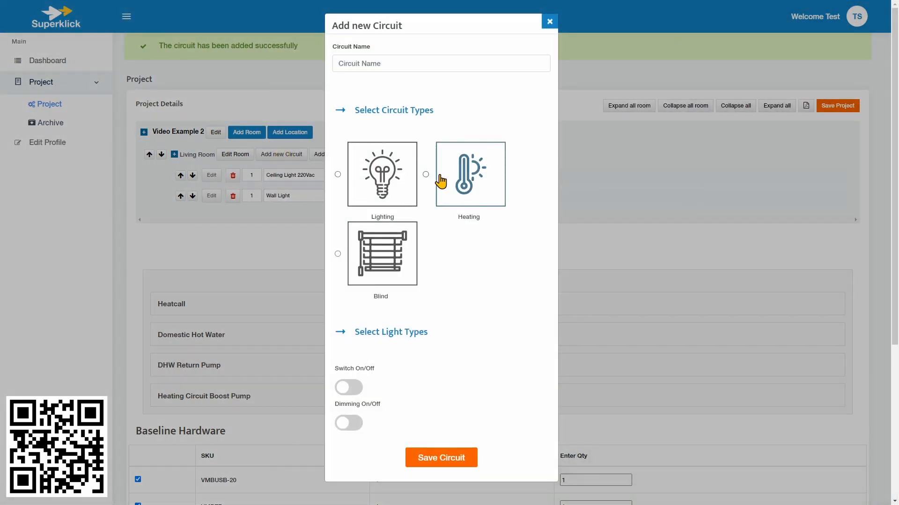
pyautogui.click(426, 175)
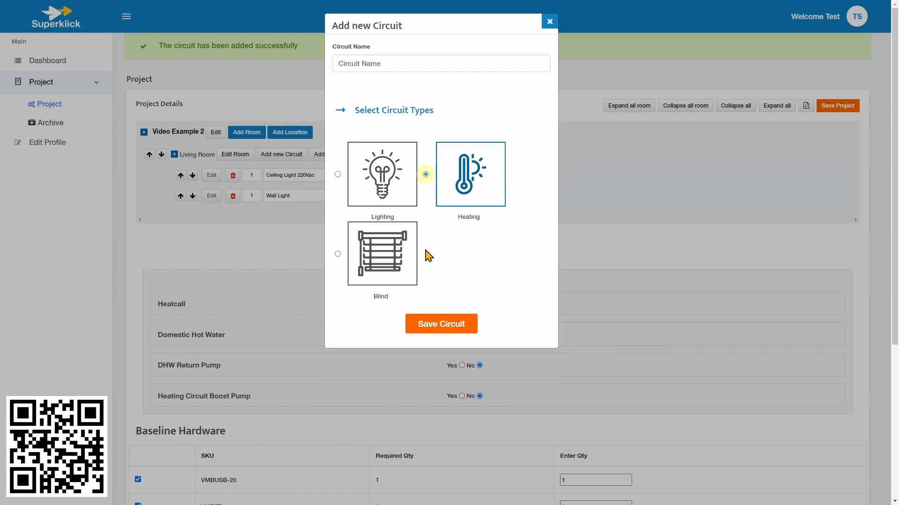
pyautogui.click(383, 62)
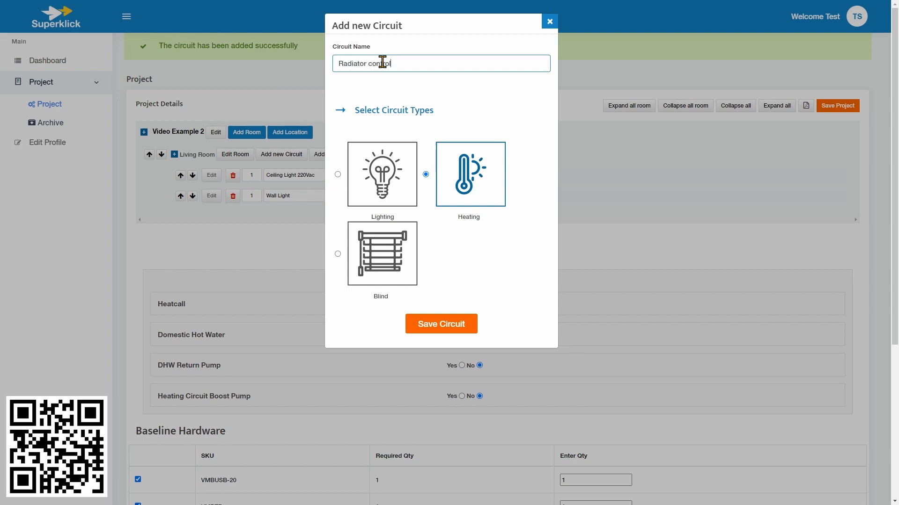
pyautogui.click(440, 328)
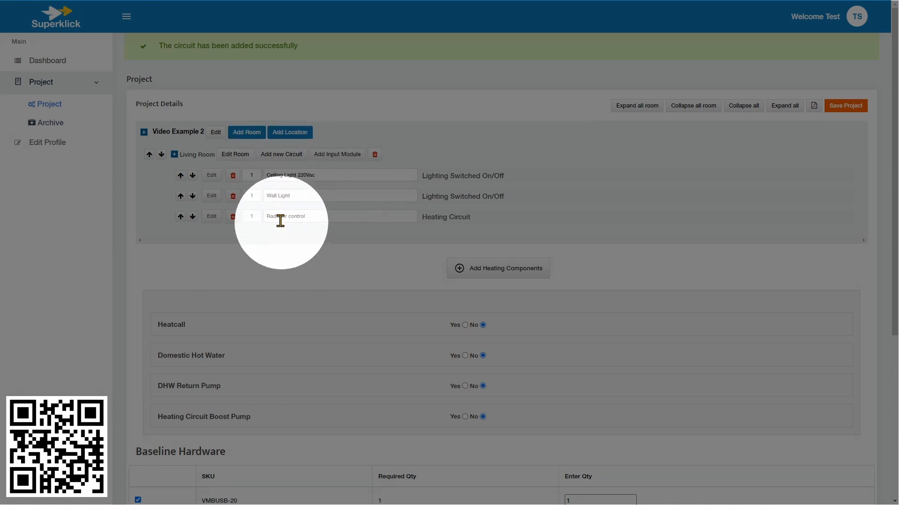
# For the Living Room input modules, choose one white GP series panel with 2 touch keys and one white with OLED display and temperature controller
pyautogui.click(337, 155)
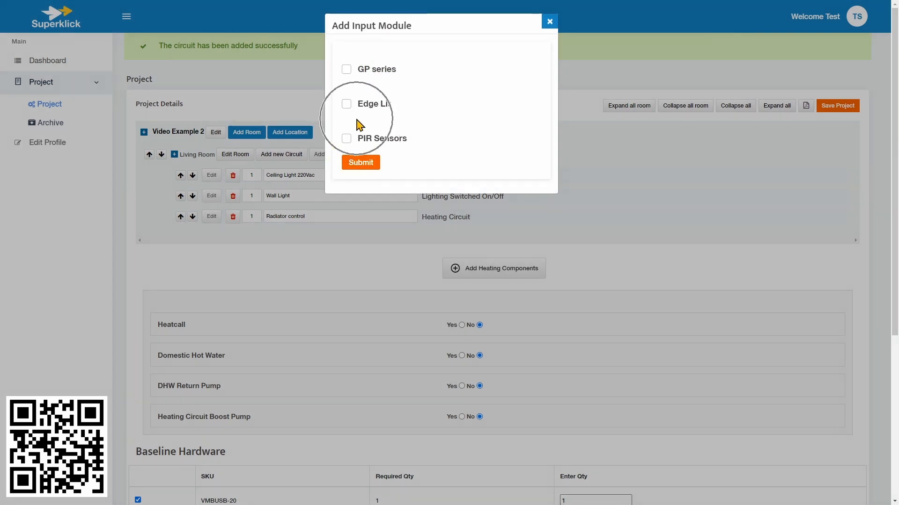
pyautogui.click(346, 71)
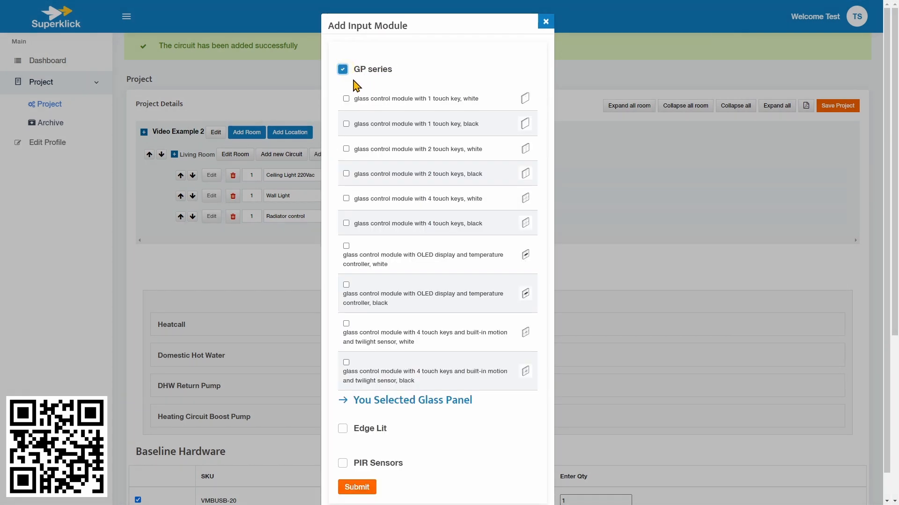
pyautogui.click(346, 148)
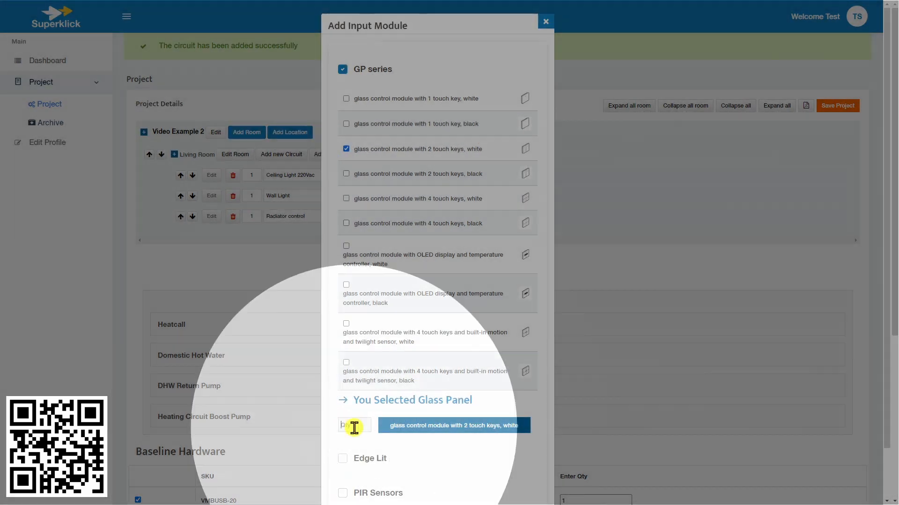
pyautogui.click(354, 426)
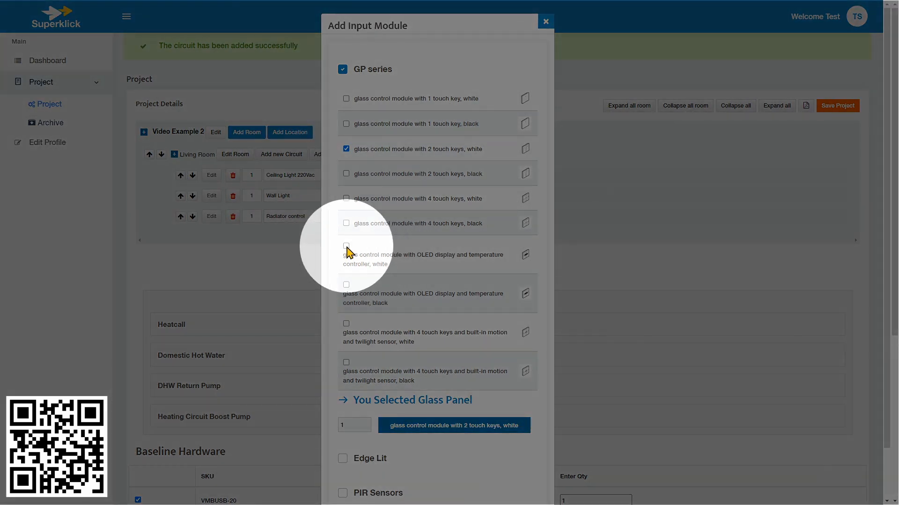
pyautogui.click(346, 246)
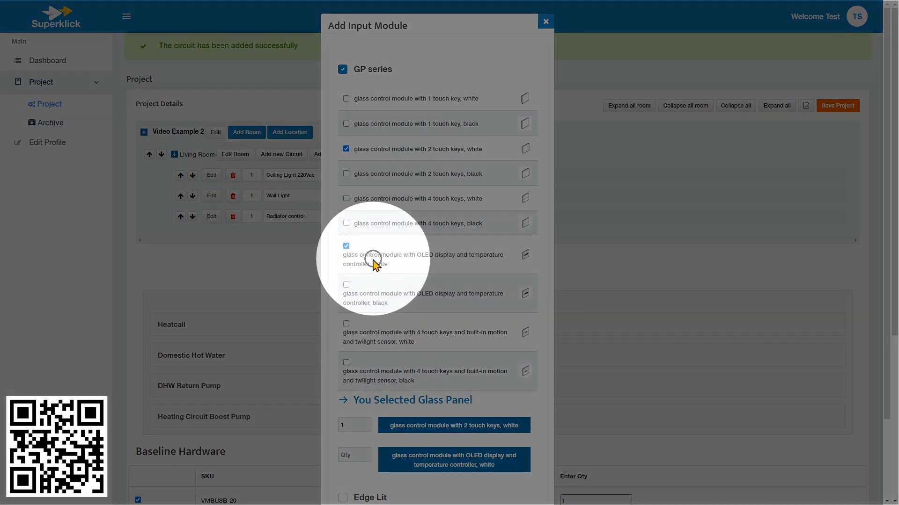
pyautogui.click(358, 456)
# Include one VMBPIR-20 mini motion and twilight sensor among the Living Room input modules and submit the selection
pyautogui.scroll(-2, 409, 452)
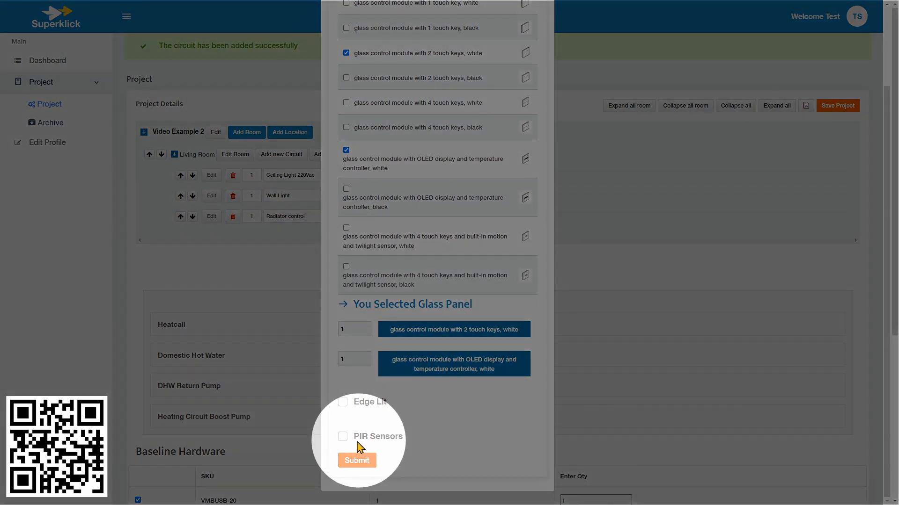
pyautogui.click(343, 439)
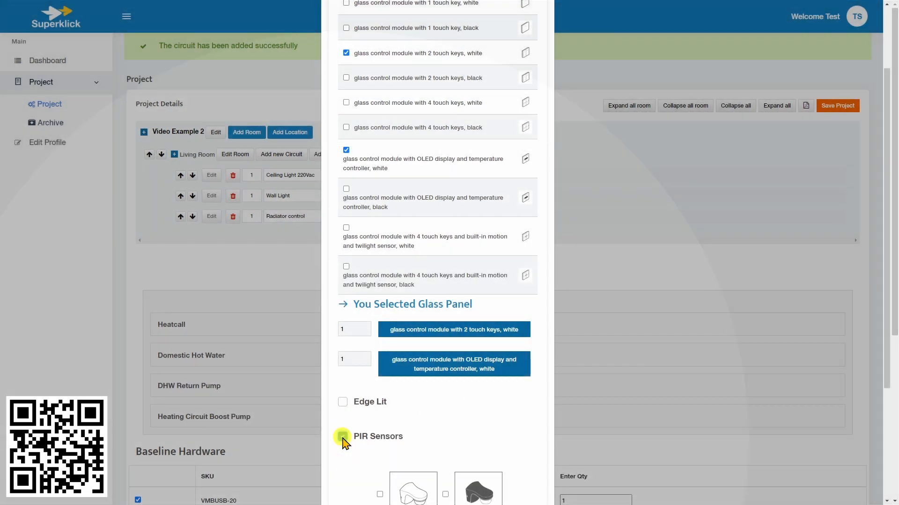
pyautogui.scroll(-3, 439, 421)
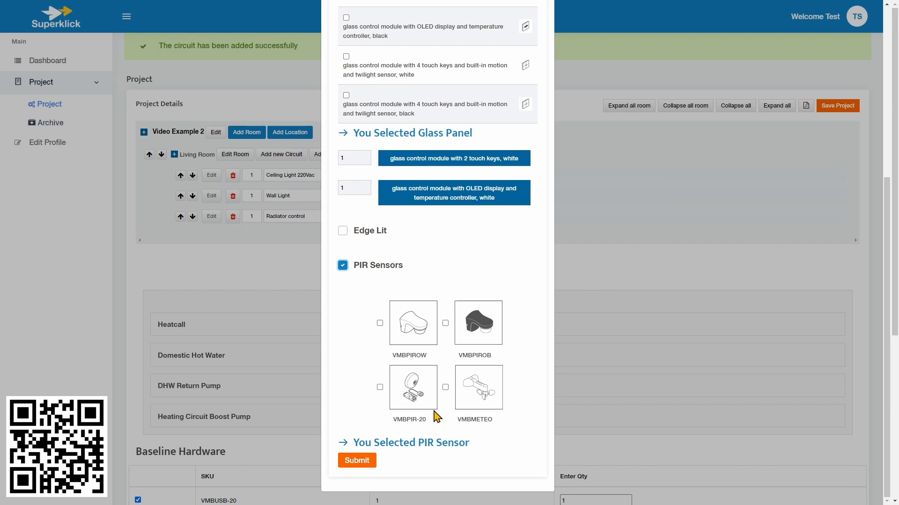
pyautogui.click(379, 388)
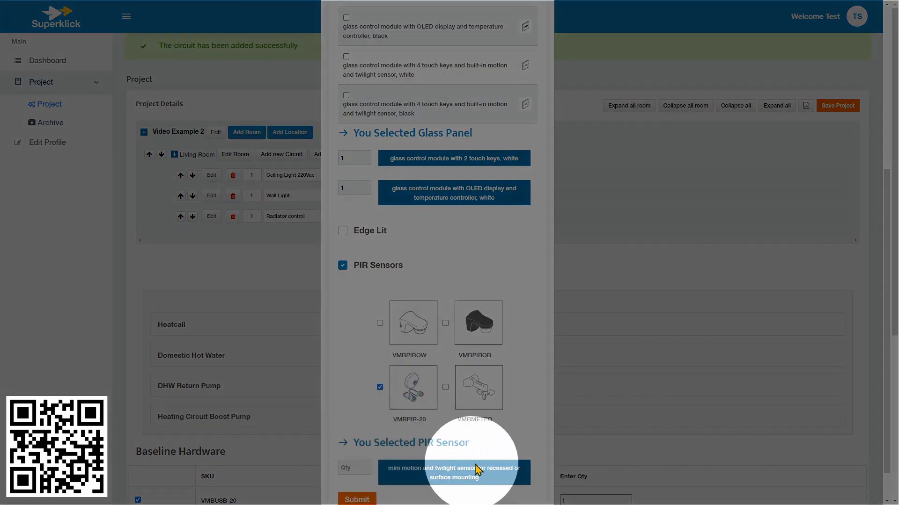
pyautogui.click(356, 468)
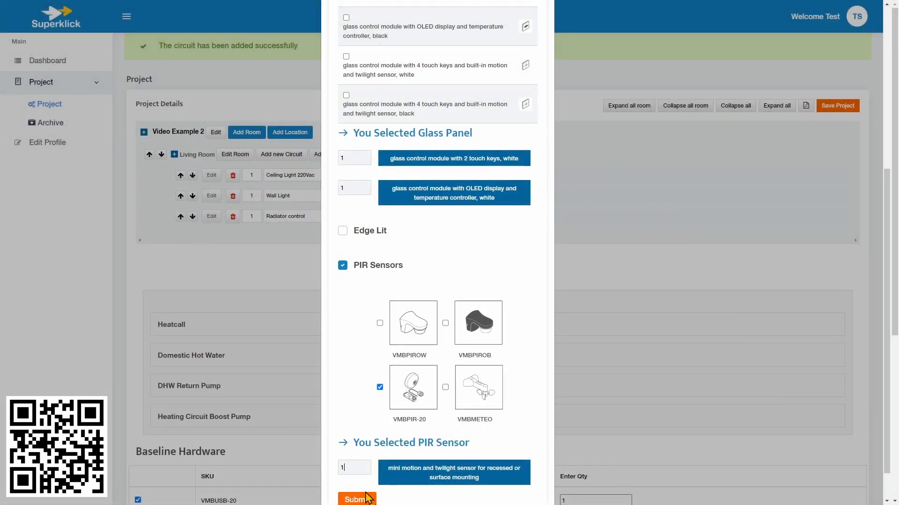
pyautogui.click(357, 500)
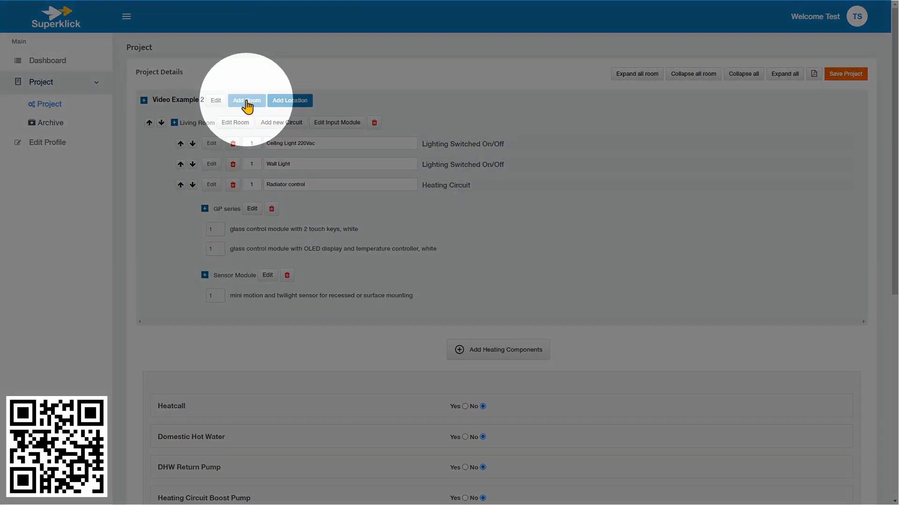
# Add a room with the custom name Hallway to Video Example 2 and save it
pyautogui.click(247, 102)
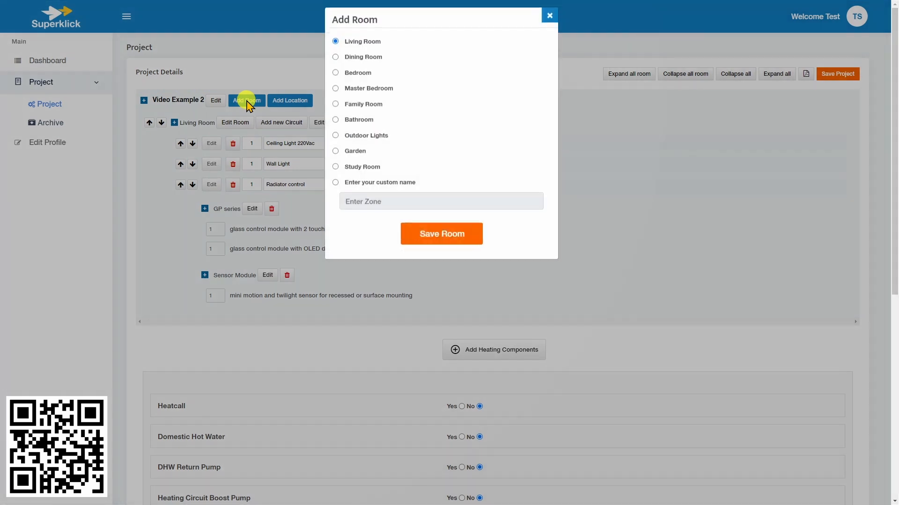
pyautogui.click(335, 188)
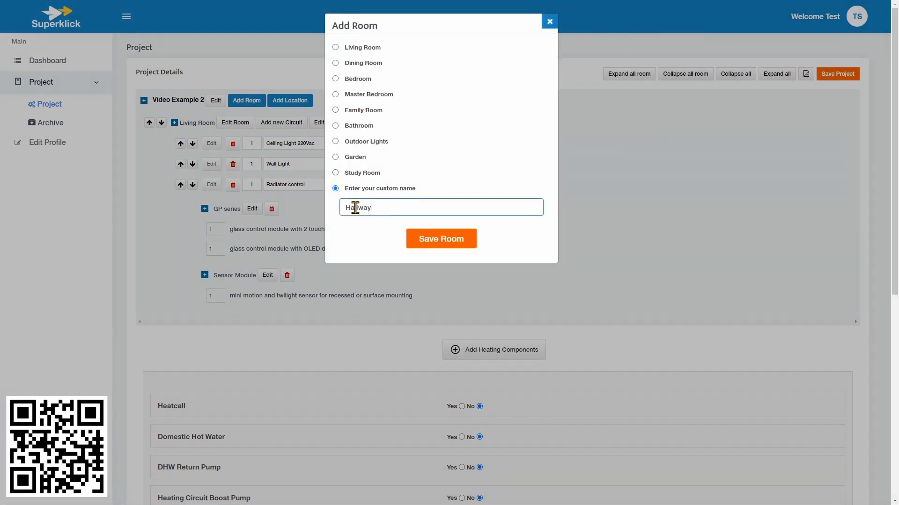
pyautogui.click(455, 245)
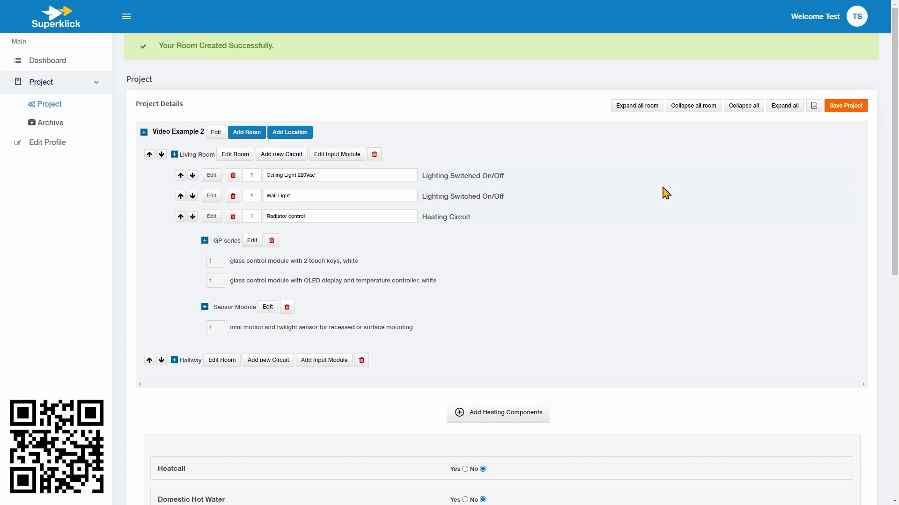
# Add a lighting circuit named Main Hallway to the Hallway with Switch On/Off enabled, and save it
pyautogui.click(813, 106)
pyautogui.click(269, 361)
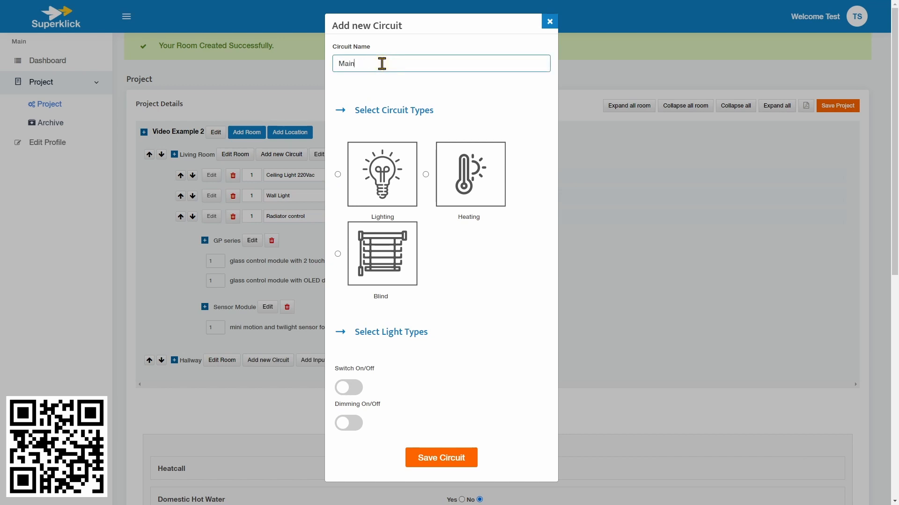
pyautogui.click(338, 175)
pyautogui.click(348, 387)
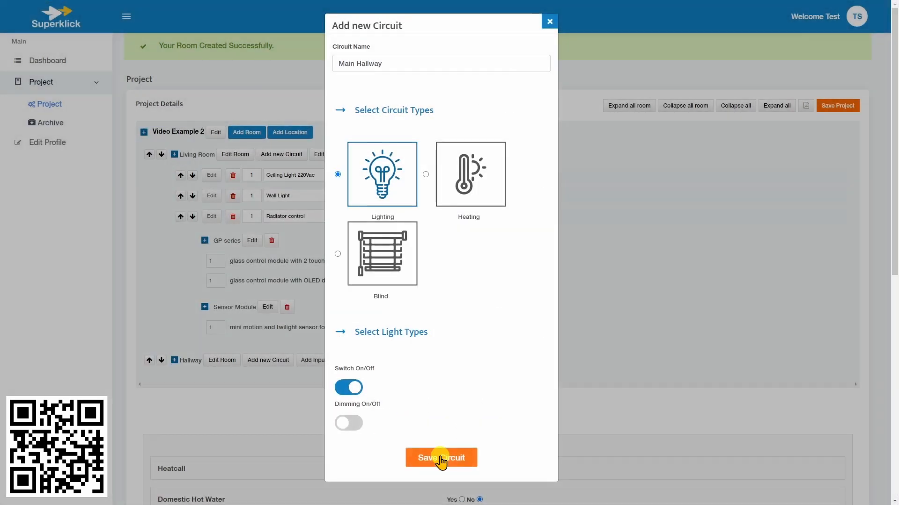
pyautogui.click(439, 458)
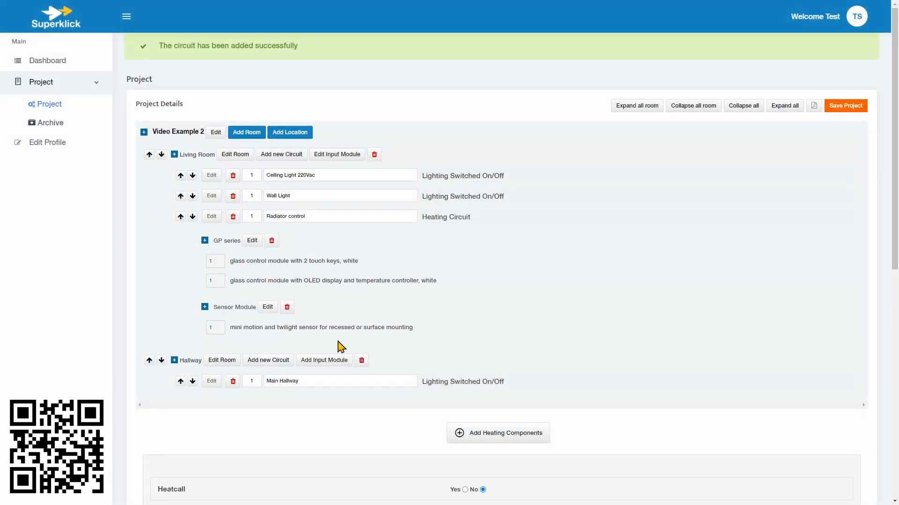
# Add a heating circuit named UFH Zone Control to the Hallway and save it
pyautogui.click(270, 362)
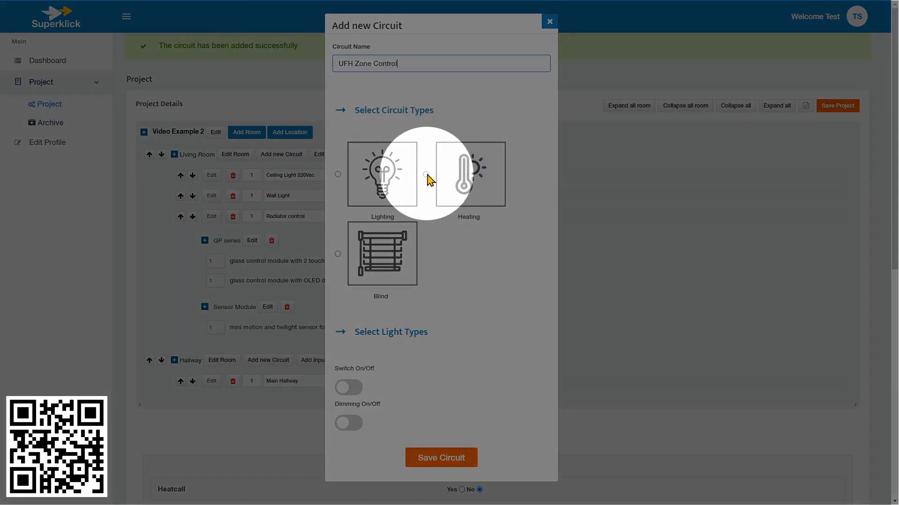
pyautogui.click(425, 174)
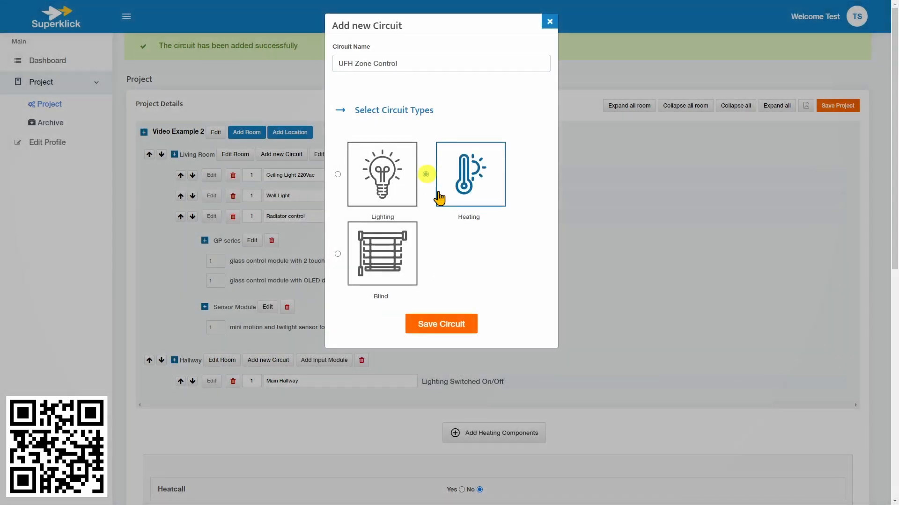
pyautogui.click(436, 328)
# Add one white GP series glass control module with OLED display and temperature controller as the Hallway's input module, and submit it
pyautogui.scroll(-3, 435, 333)
pyautogui.click(323, 221)
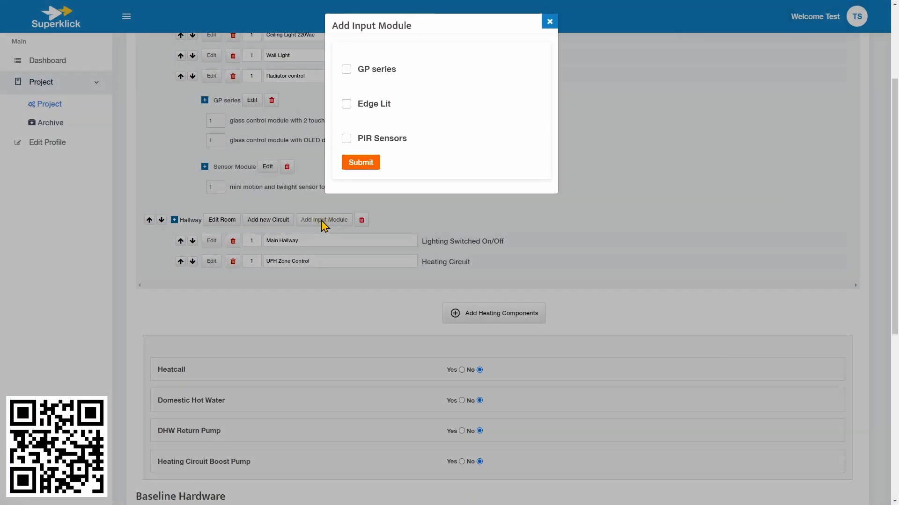
pyautogui.click(346, 69)
pyautogui.click(346, 247)
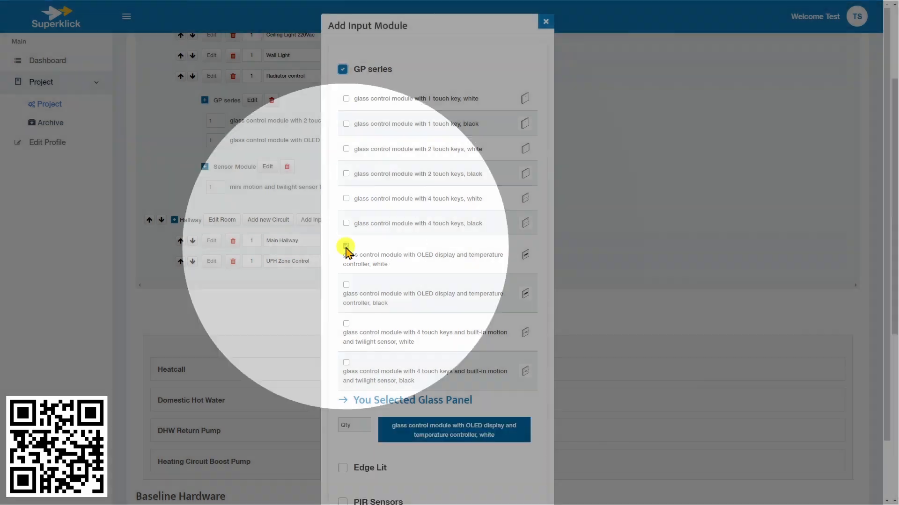
pyautogui.click(345, 424)
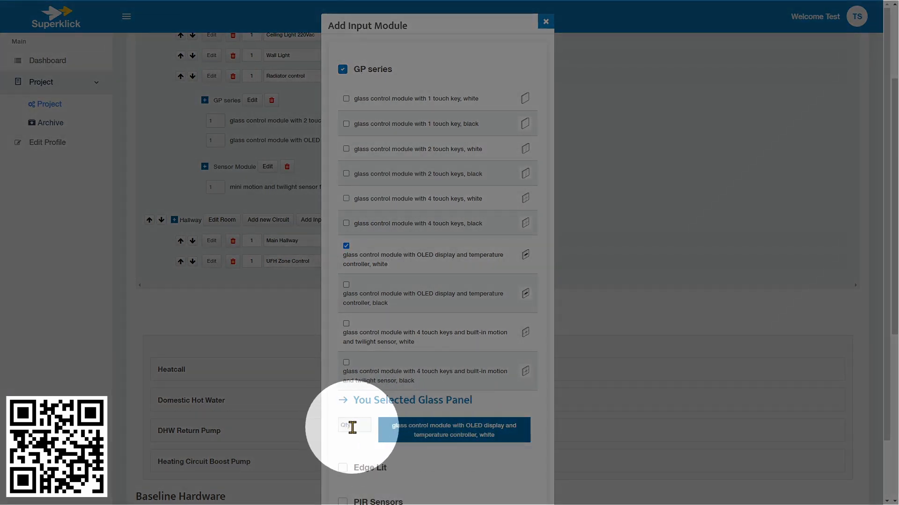
pyautogui.write('1')
pyautogui.scroll(-2, 440, 460)
pyautogui.click(353, 463)
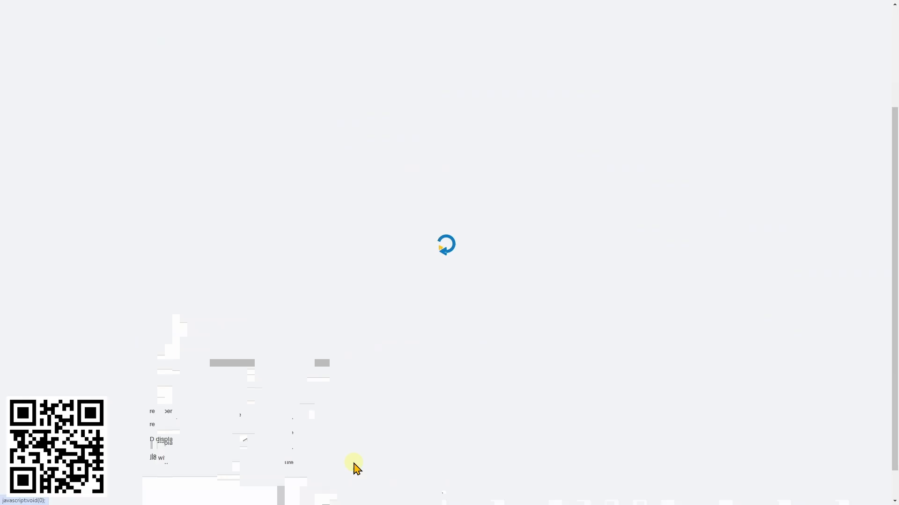
# Open the Video Example 2 quotation and examine its line for the 4-channel relay module with voltage outputs
pyautogui.scroll(2, 516, 314)
pyautogui.click(815, 105)
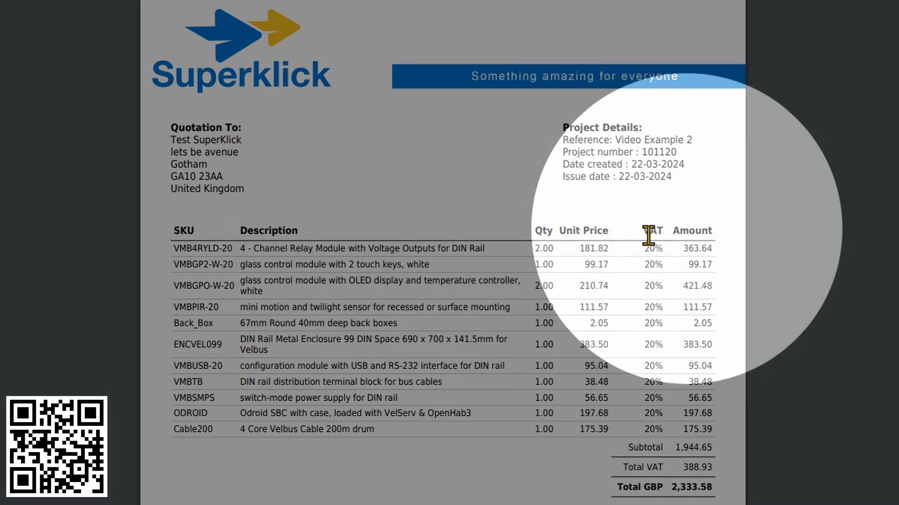
pyautogui.moveTo(174, 248); pyautogui.dragTo(617, 245)
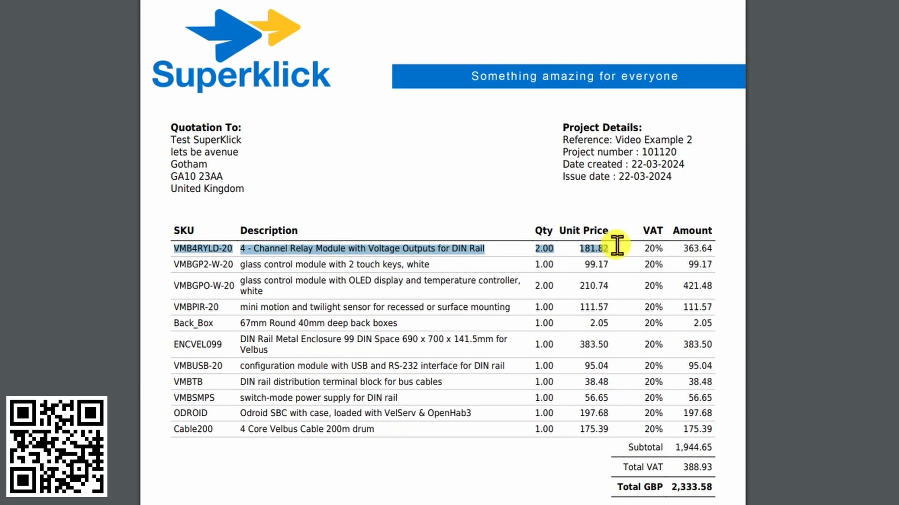
pyautogui.click(408, 486)
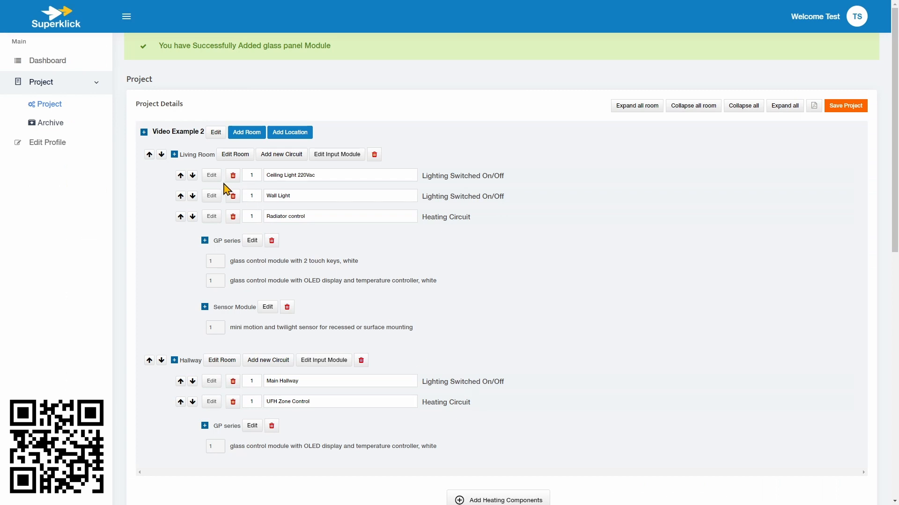
# Change the Living Room's Ceiling Light 220Vac circuit to Dimming On/Off with 240 Voltage Dimming, and save it
pyautogui.click(211, 177)
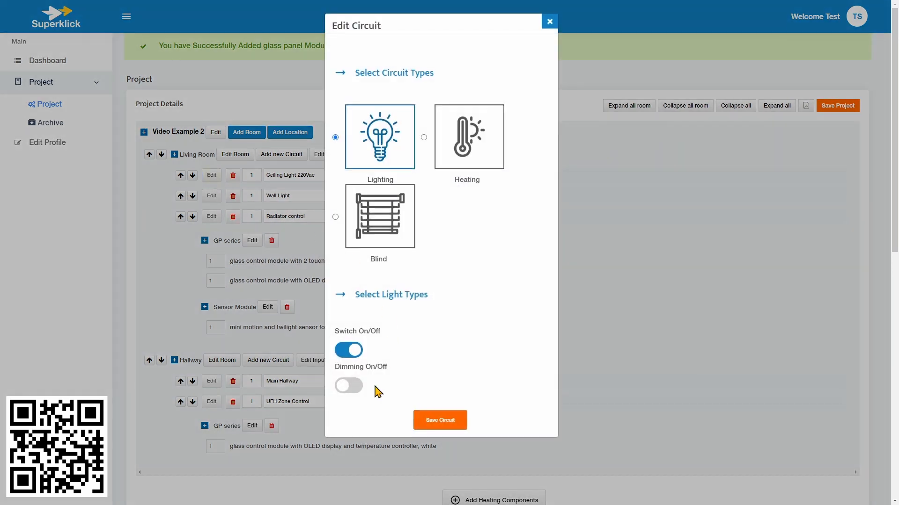
pyautogui.click(346, 387)
pyautogui.scroll(-2, 415, 391)
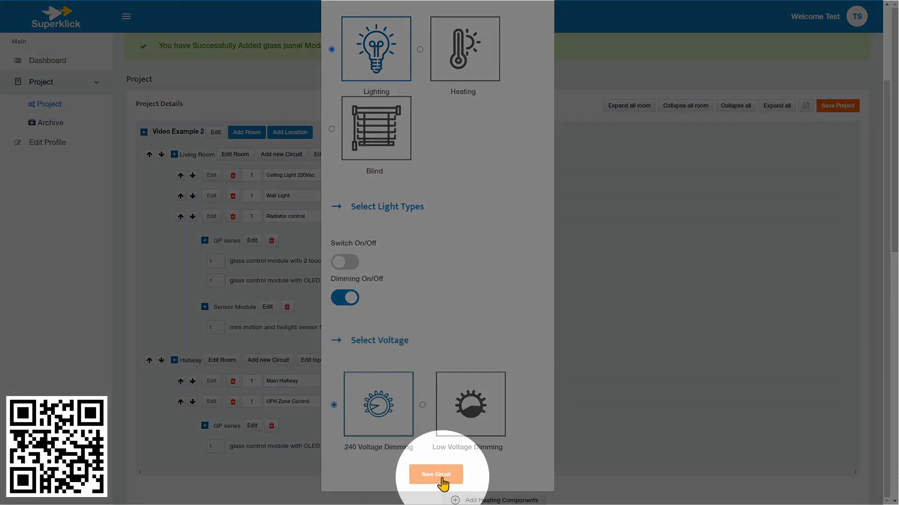
pyautogui.click(436, 474)
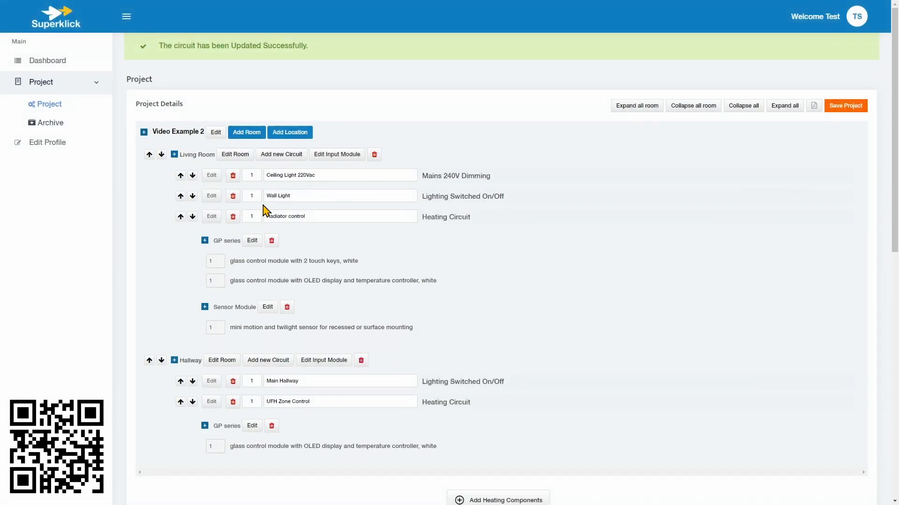
# Change the Living Room's Wall Light circuit to Dimming On/Off with 240 Voltage Dimming, and save it
pyautogui.click(210, 196)
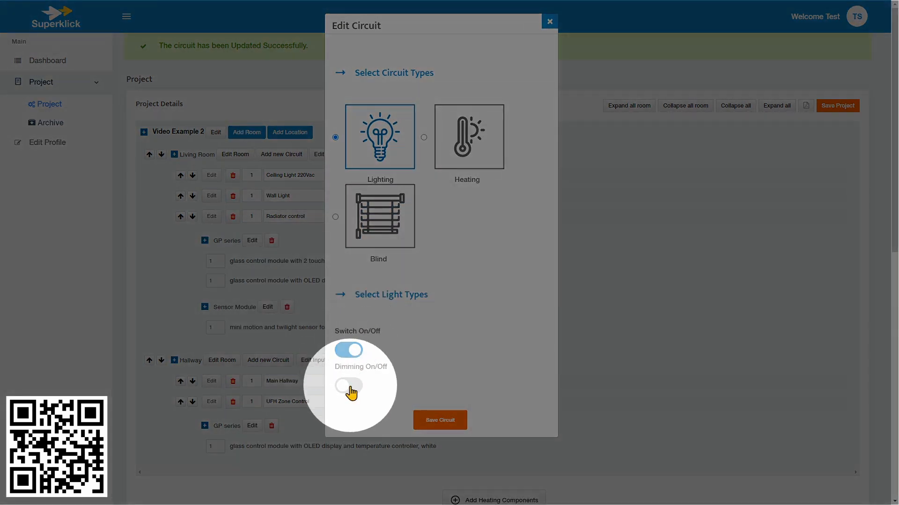
pyautogui.click(349, 386)
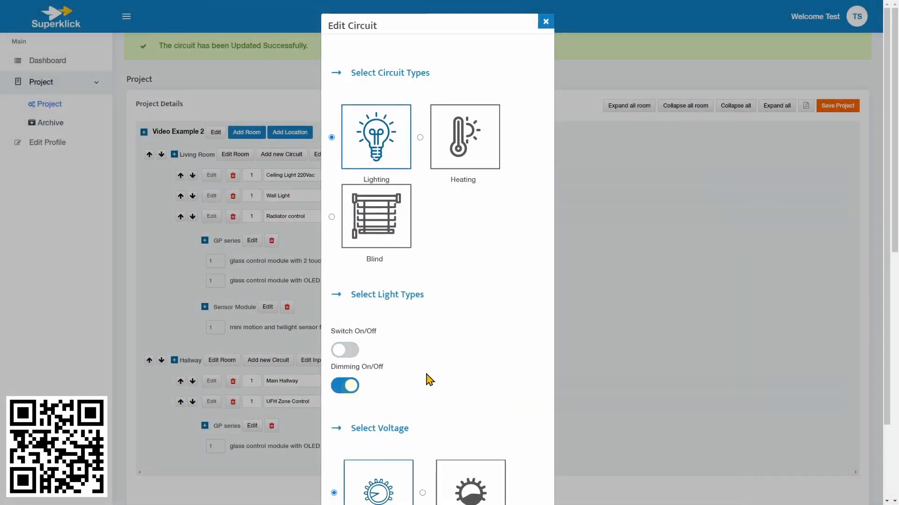
pyautogui.scroll(-2, 429, 380)
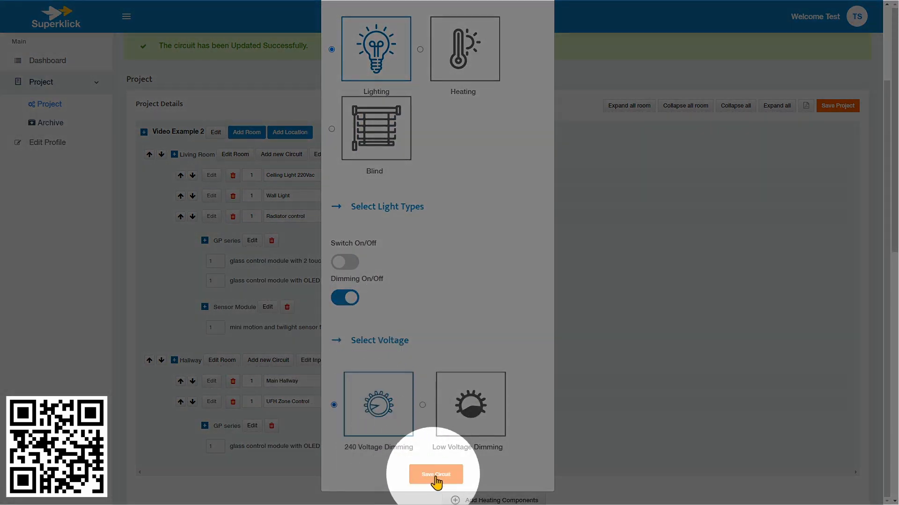
pyautogui.click(435, 476)
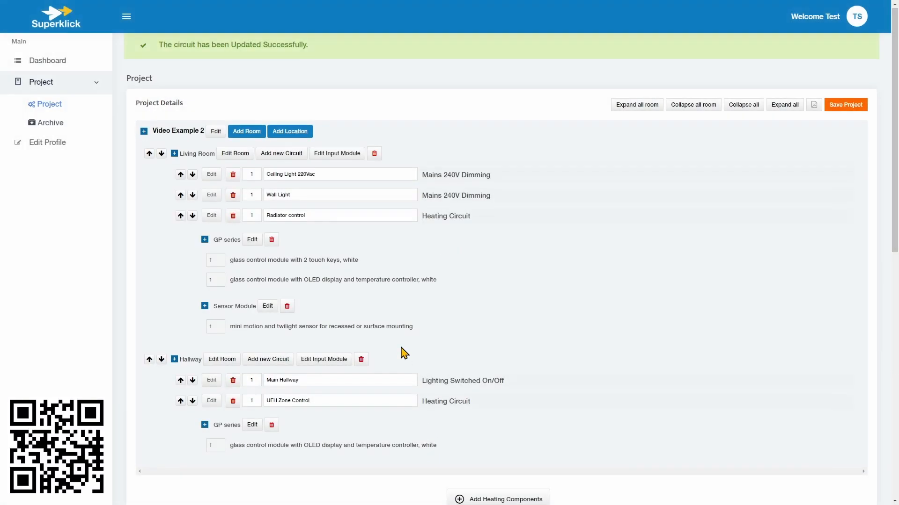
# Change the Hallway's Main Hallway lighting circuit to Dimming On/Off with 240 Voltage Dimming, and save it
pyautogui.scroll(-3, 401, 352)
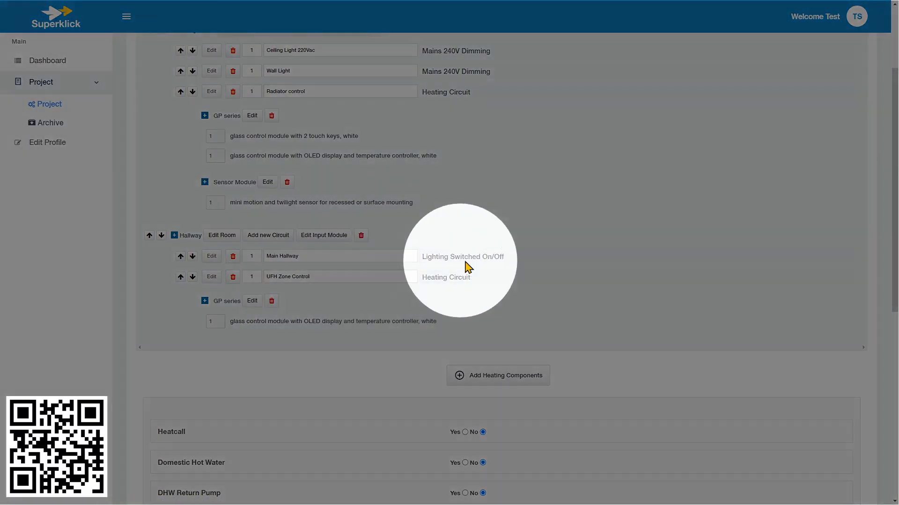
pyautogui.click(212, 256)
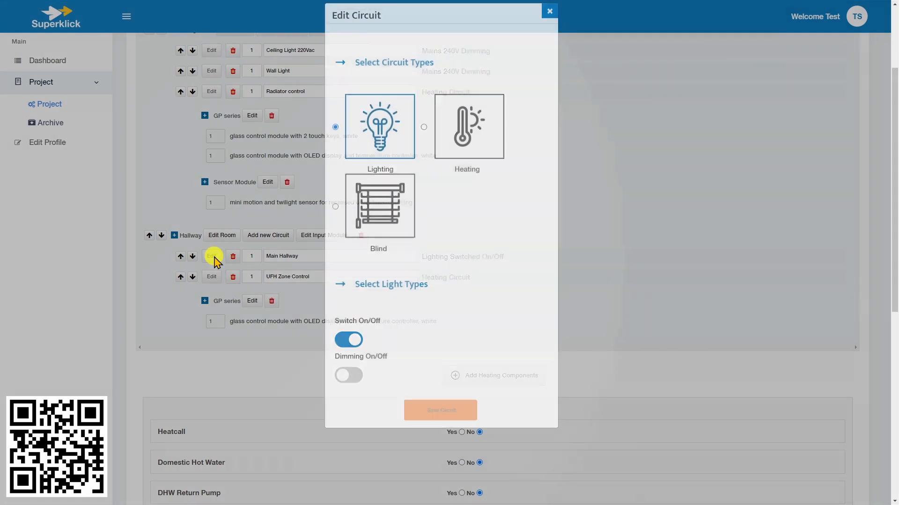
pyautogui.click(344, 392)
pyautogui.scroll(-2, 445, 374)
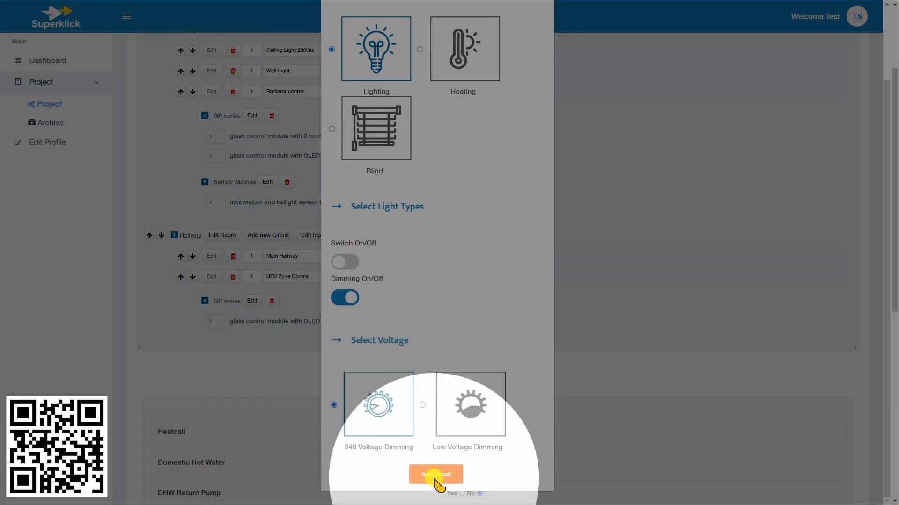
pyautogui.click(436, 477)
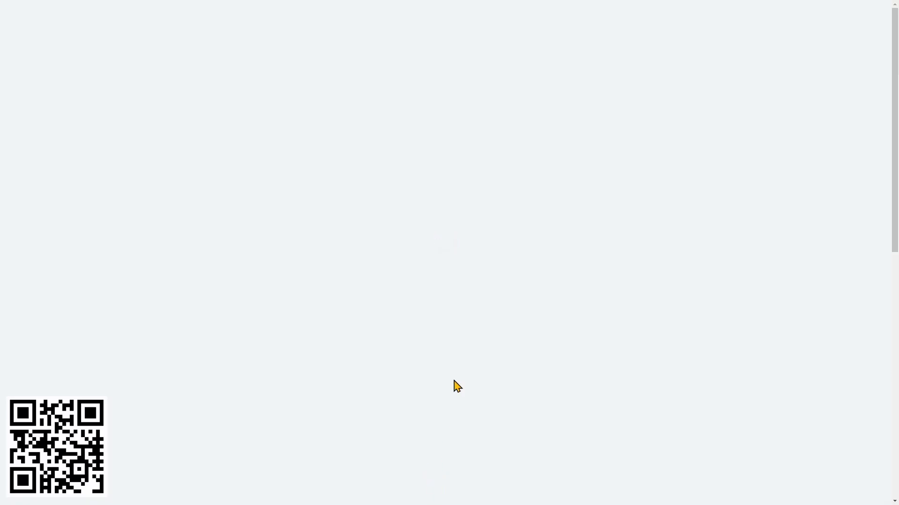
# Save the Video Example 2 project with its edited lighting circuits
pyautogui.scroll(-3, 488, 344)
pyautogui.scroll(3, 488, 344)
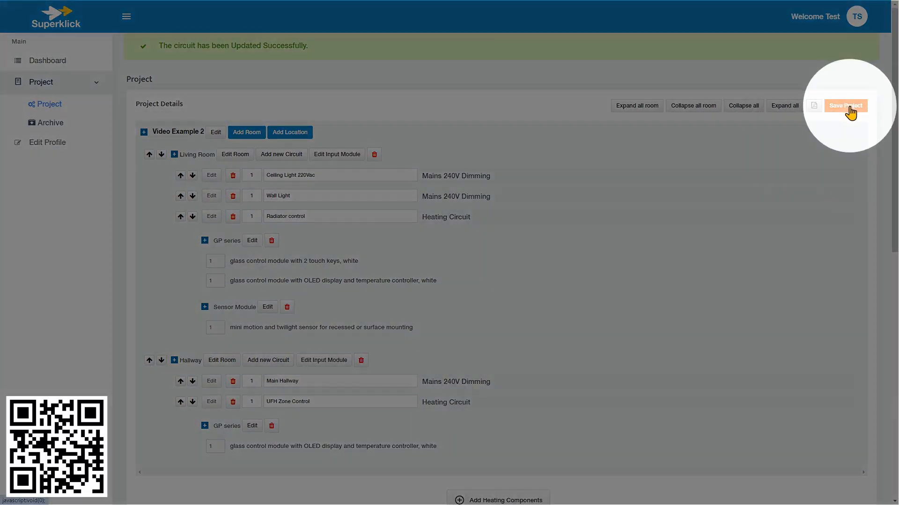
pyautogui.click(850, 111)
# Open the updated project quotation and examine the relay module and dimmer controller lines
pyautogui.press('ctrl')
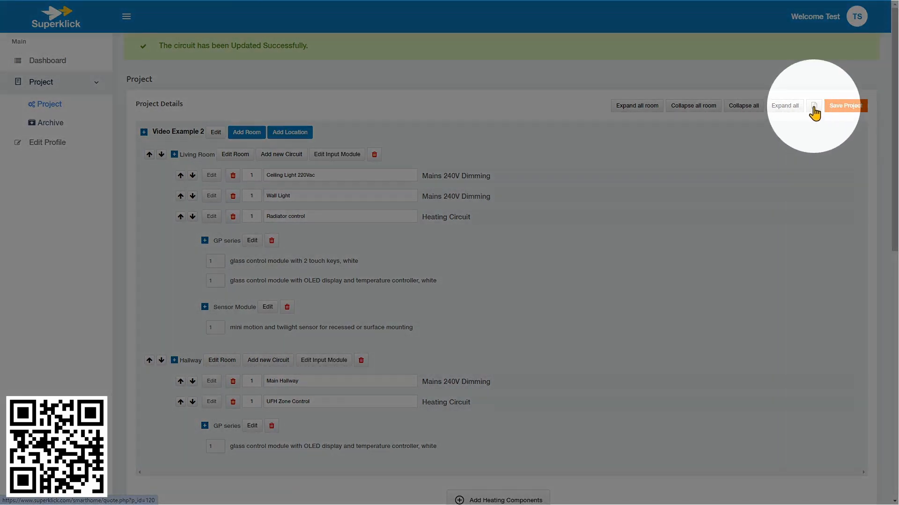
pyautogui.click(814, 110)
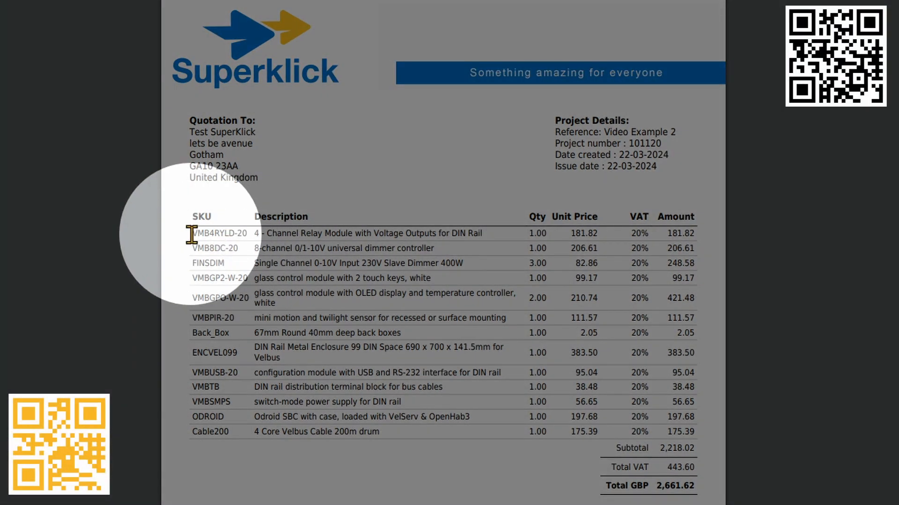
pyautogui.moveTo(191, 233); pyautogui.dragTo(600, 233)
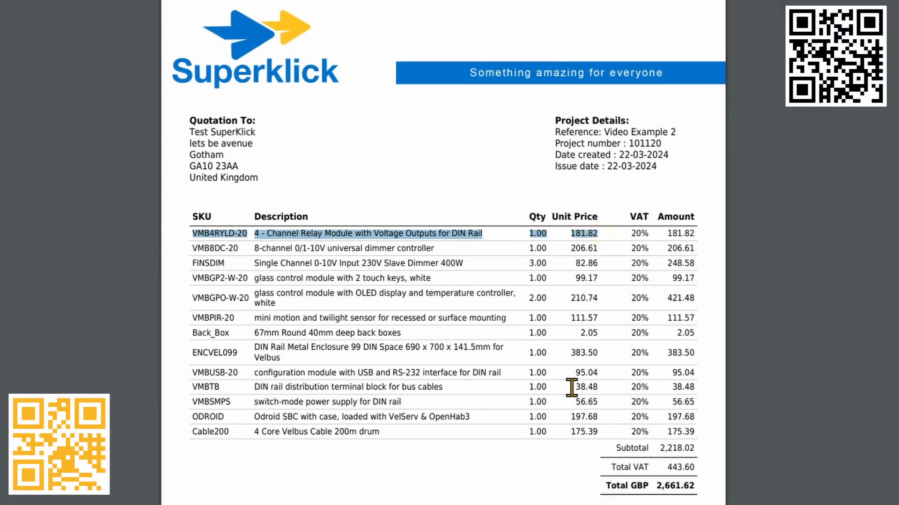
pyautogui.click(487, 243)
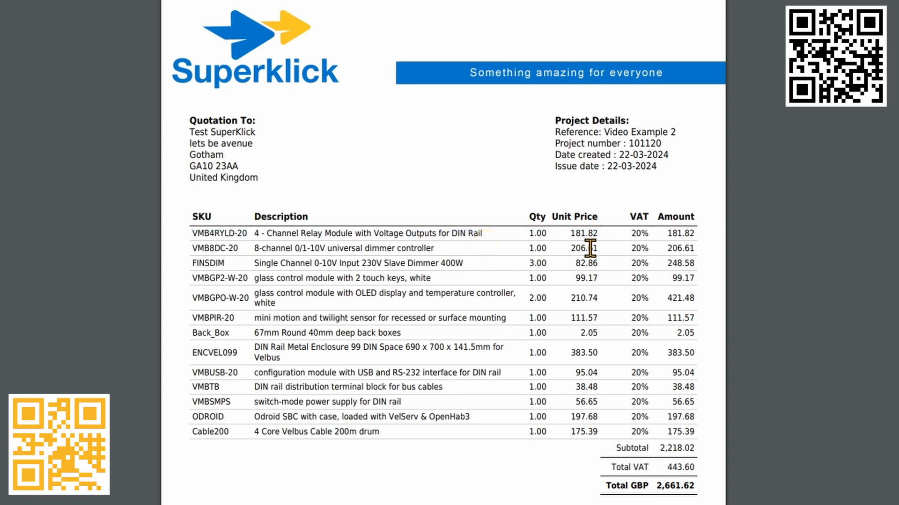